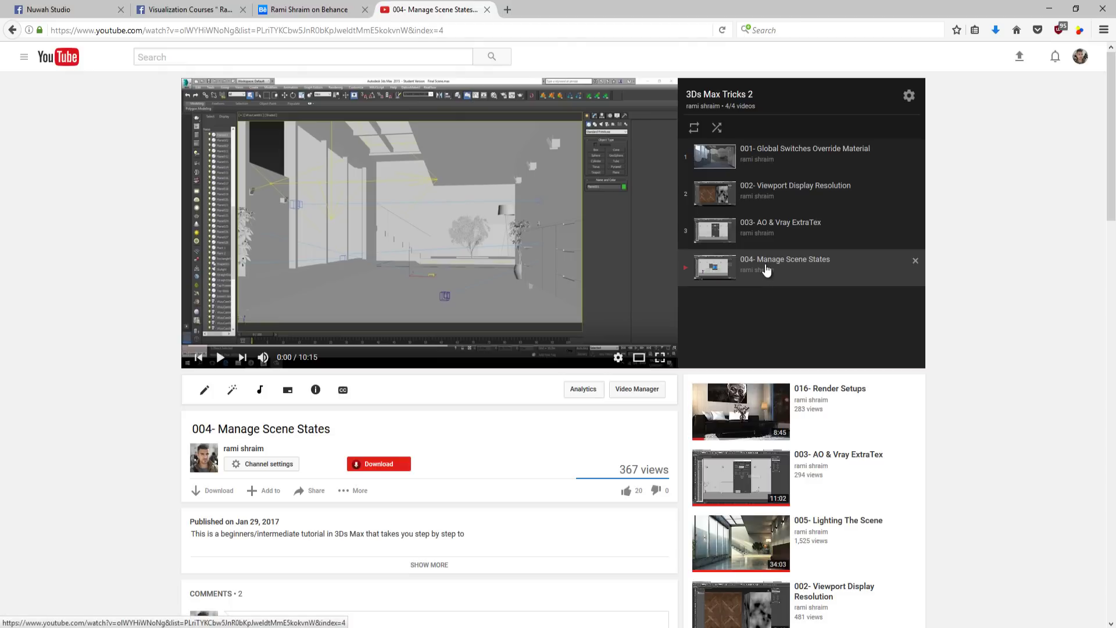
click(1049, 8)
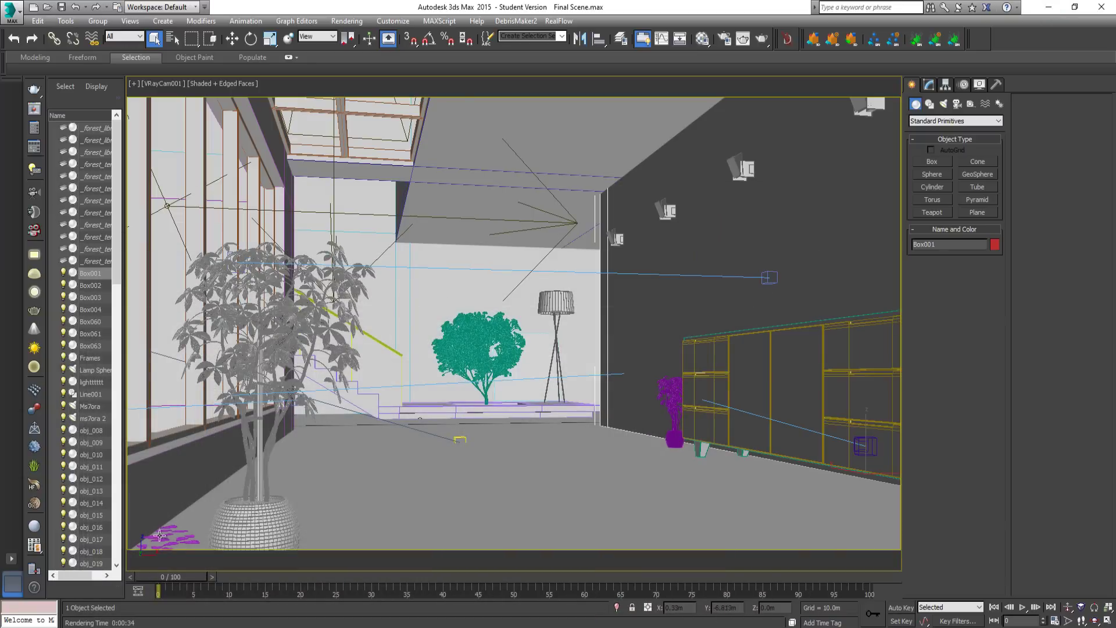
key(alt+Tab)
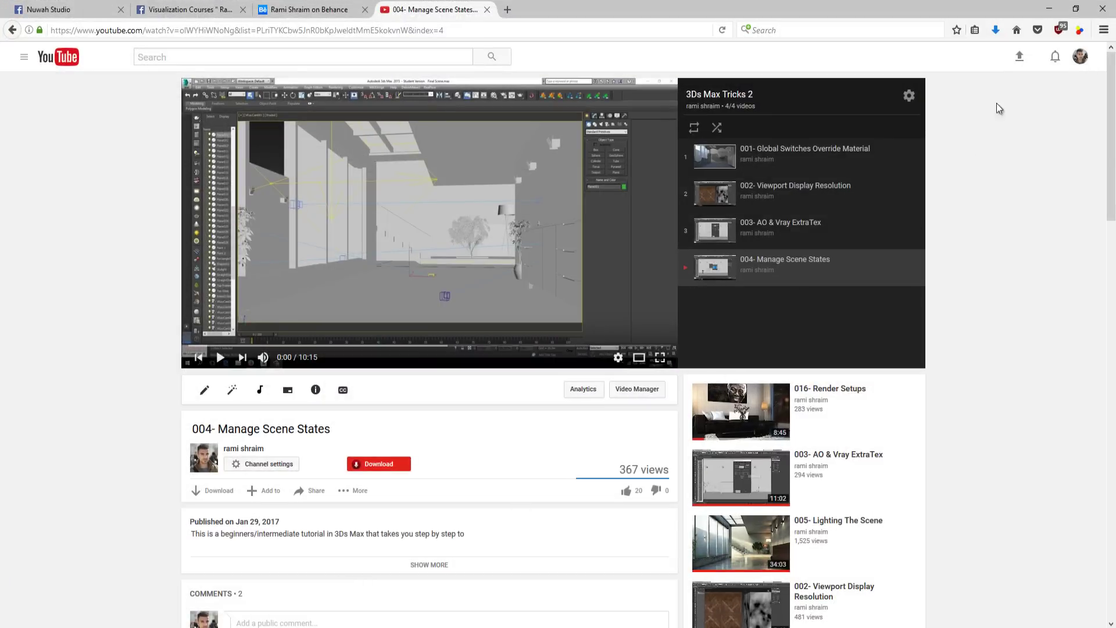
click(1054, 8)
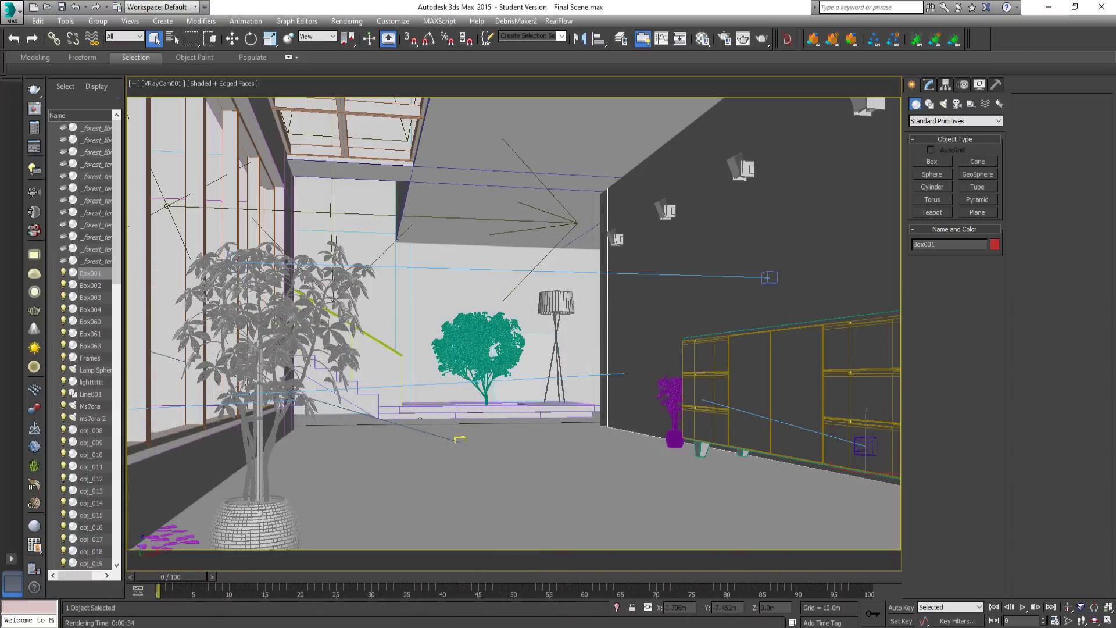
key(alt+Tab)
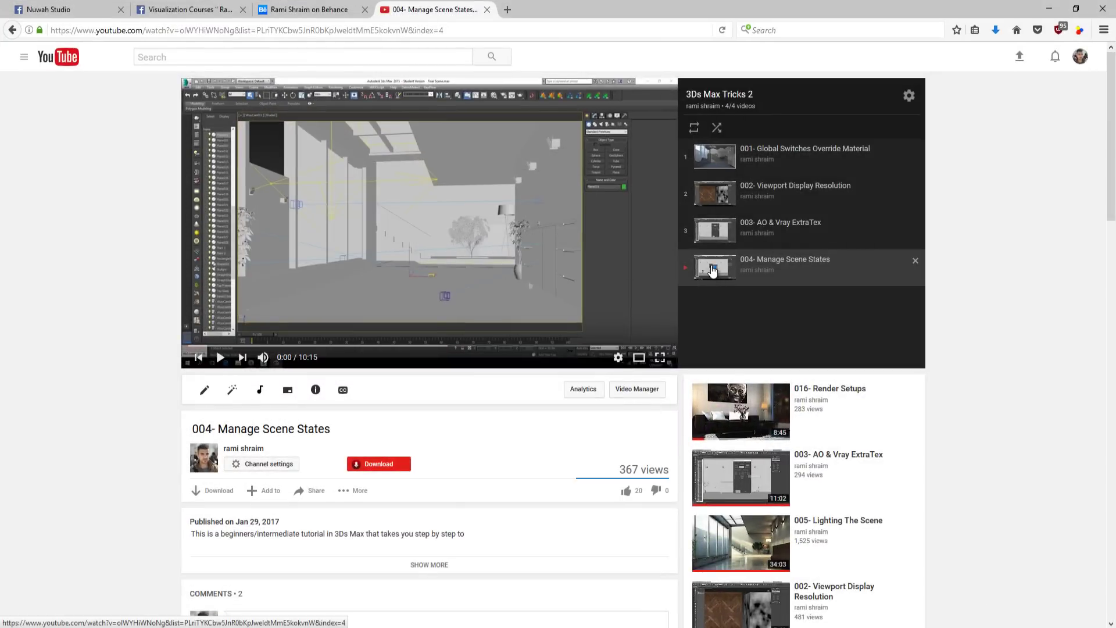
click(638, 356)
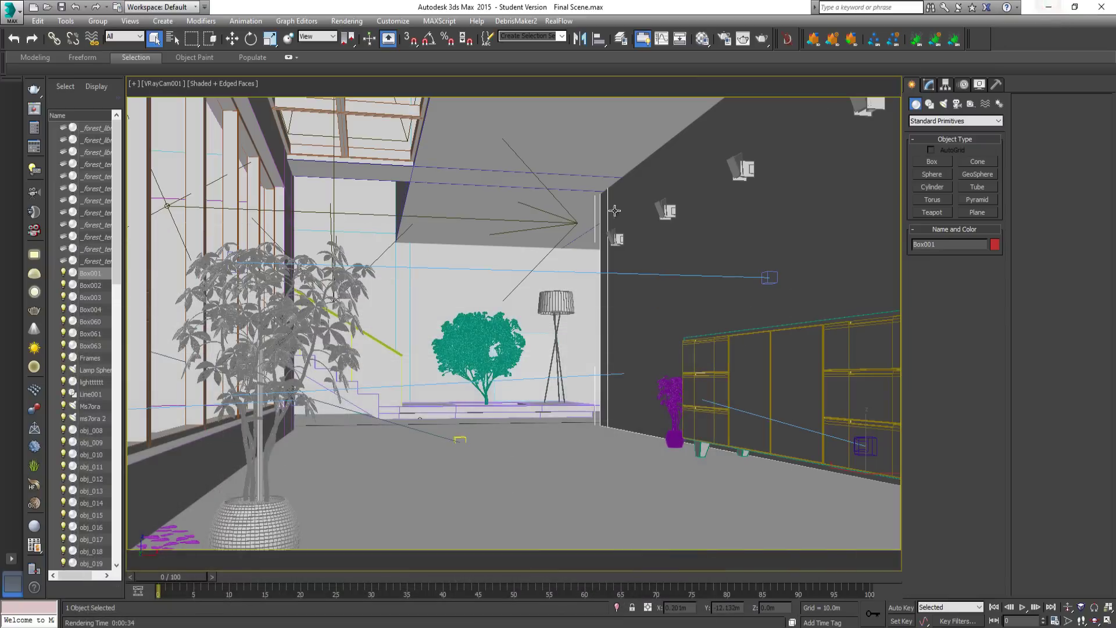
click(1049, 9)
- Examine the list of render elements in the V-Ray render setup
click(727, 43)
click(780, 142)
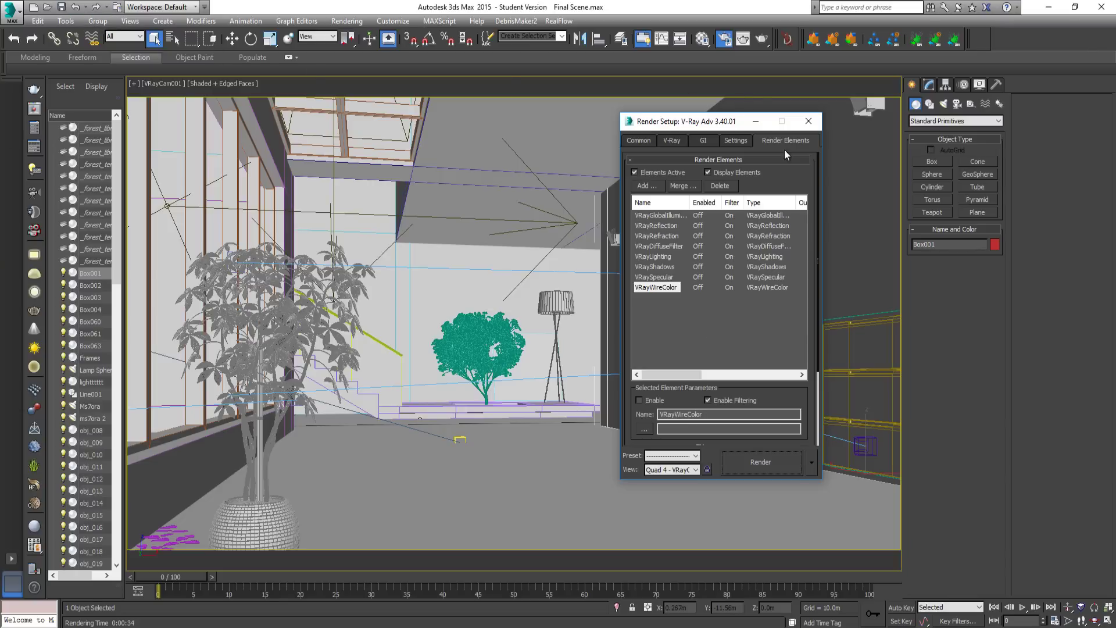
click(815, 122)
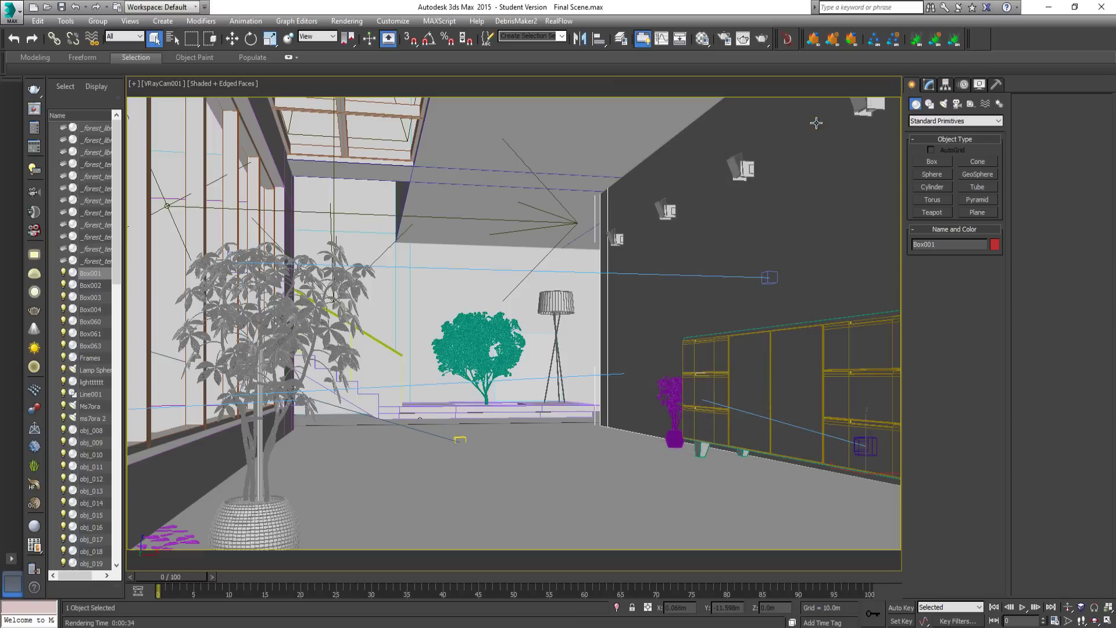
- View the Render 1, Render 2 and Render 3 images saved on the desktop
click(1058, 6)
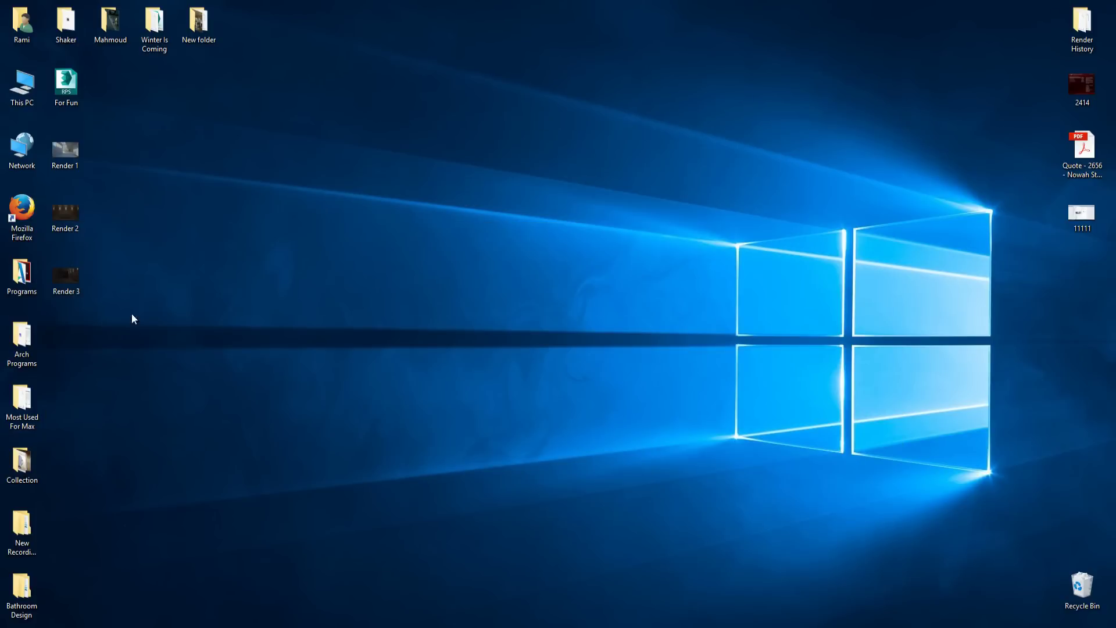
double_click(68, 155)
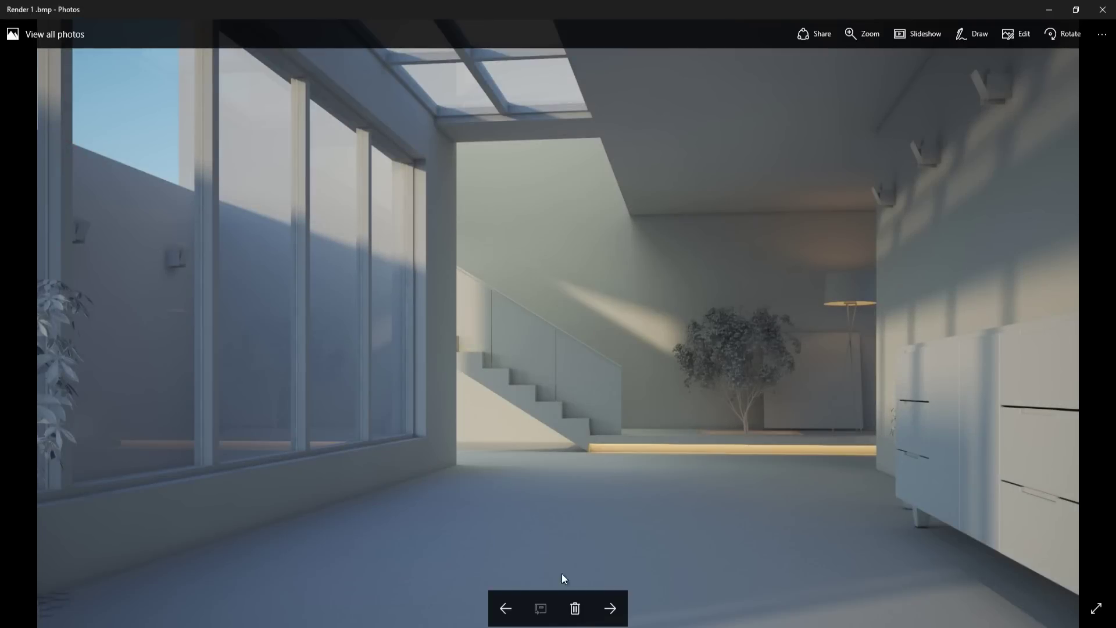
click(611, 609)
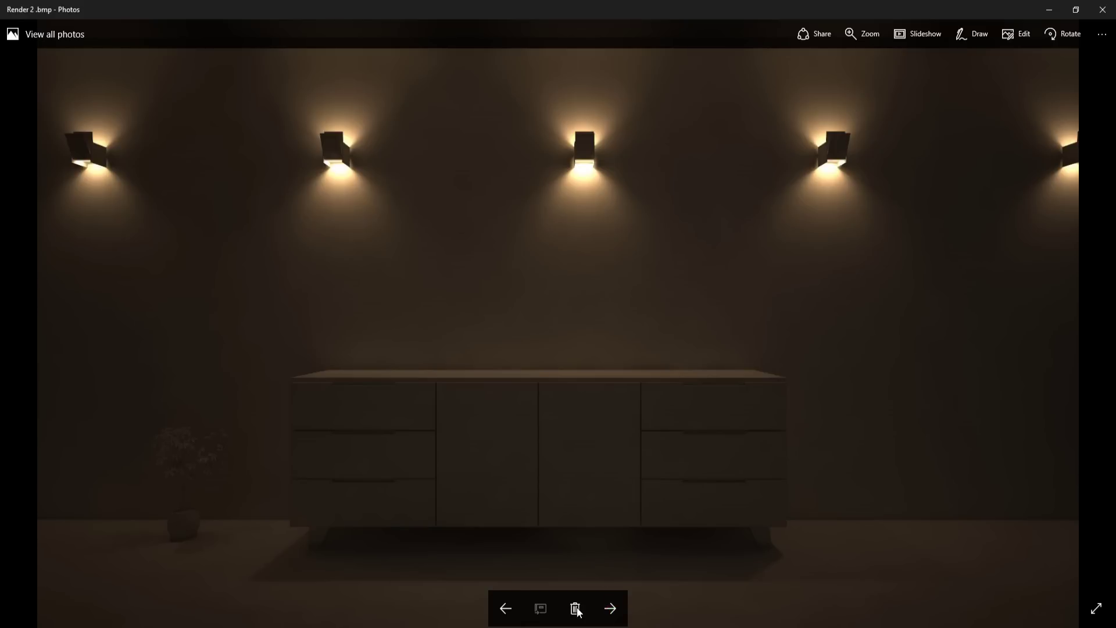
click(609, 608)
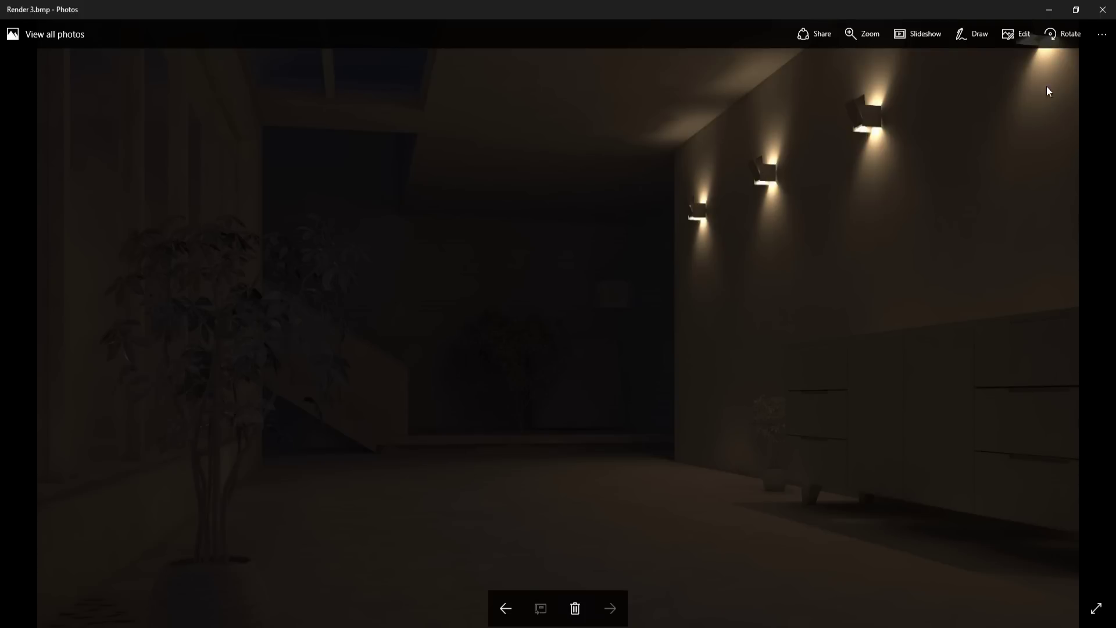
click(1109, 7)
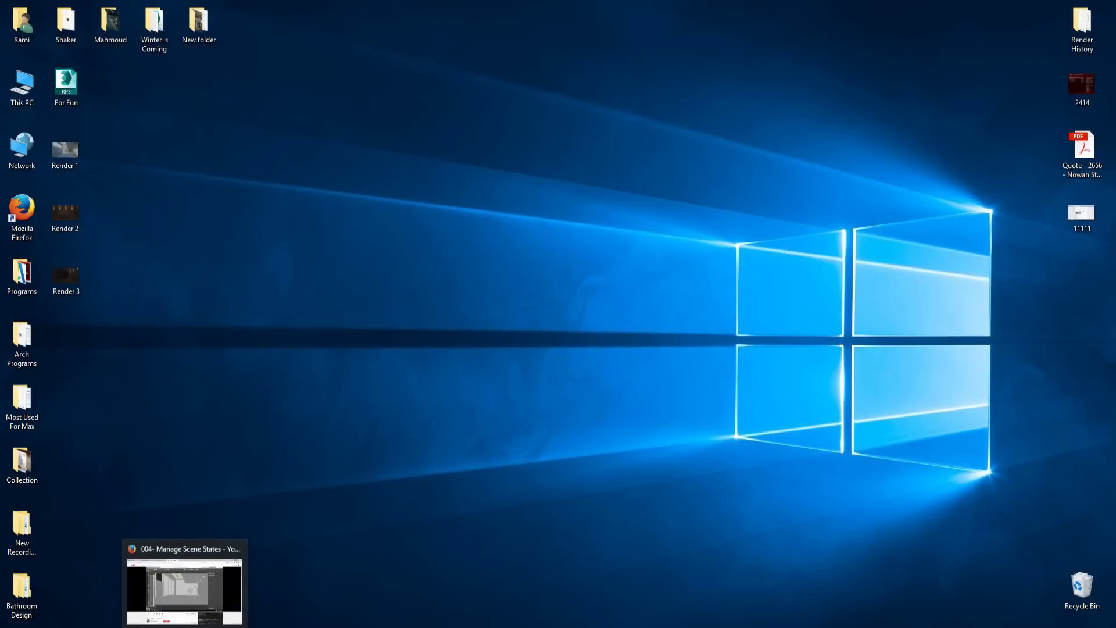
click(191, 581)
scroll(531, 321, down, 3)
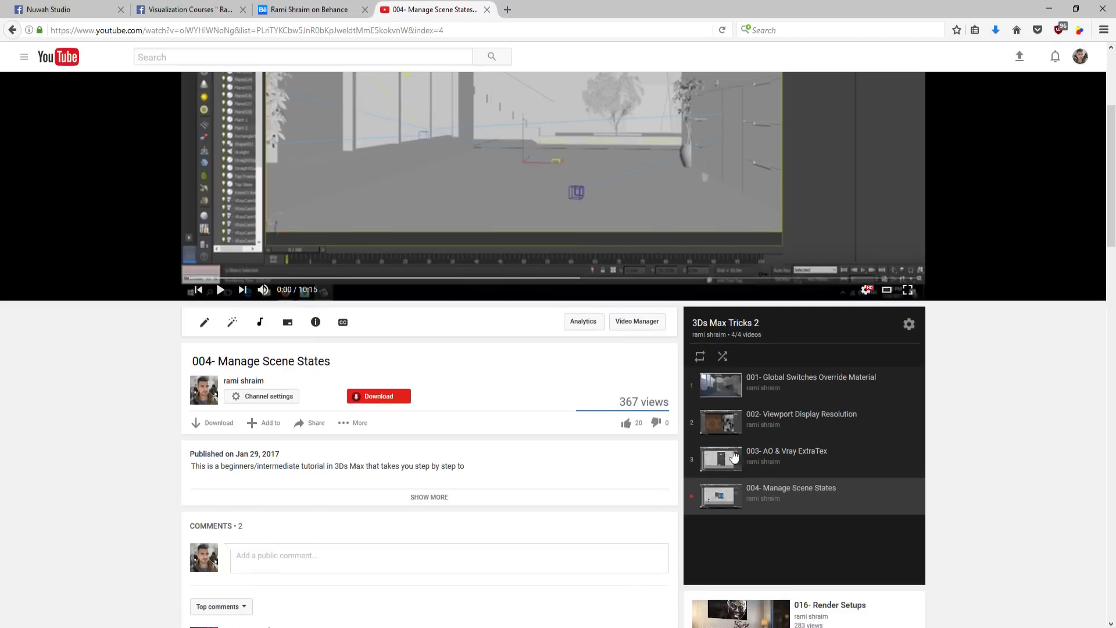
scroll(954, 372, up, 3)
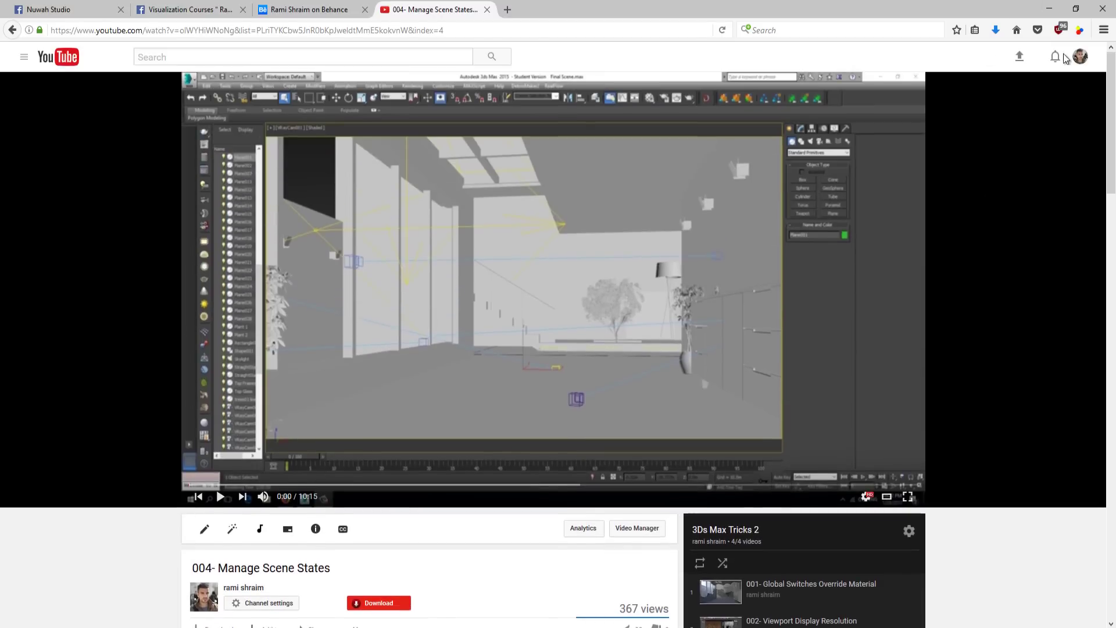
click(1049, 9)
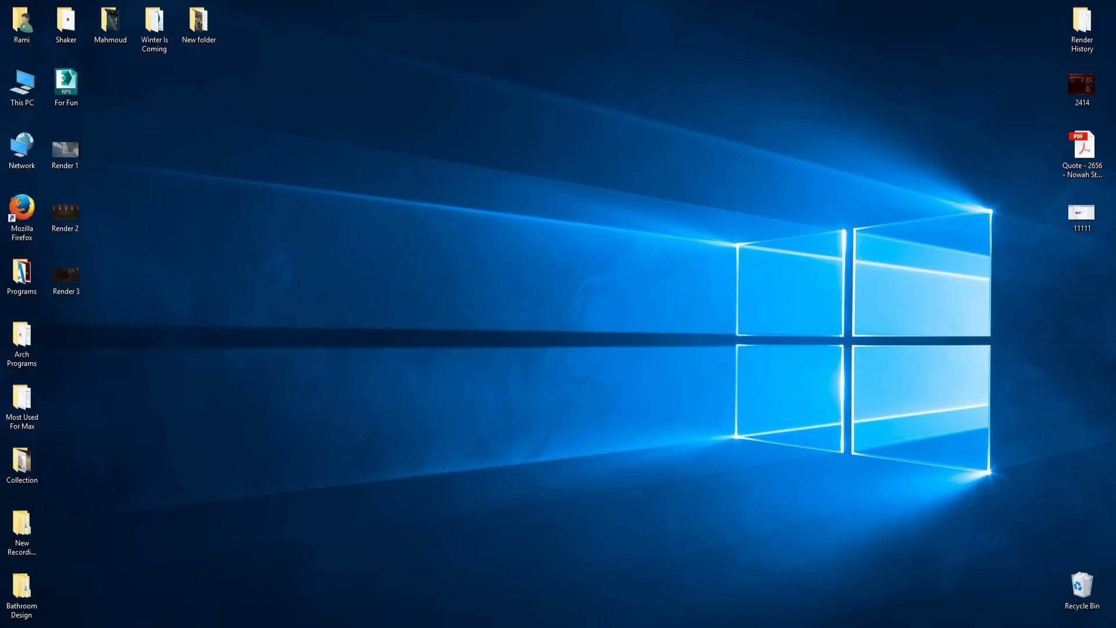
- Switch back to 3ds Max and open the V-Ray frame buffer with its color corrections hidden
click(149, 584)
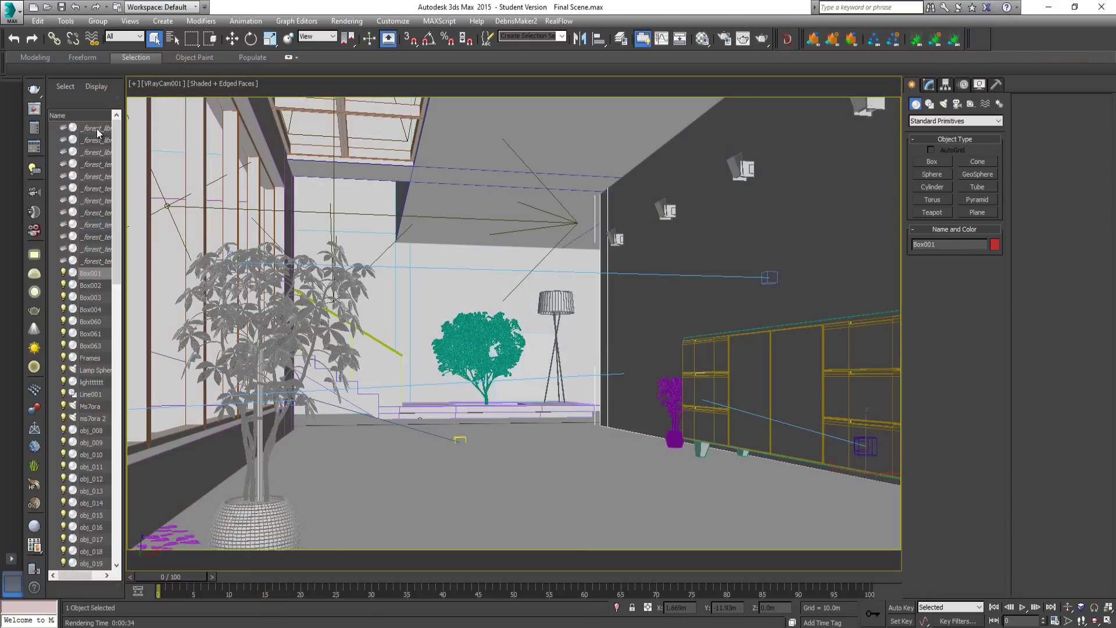
click(33, 109)
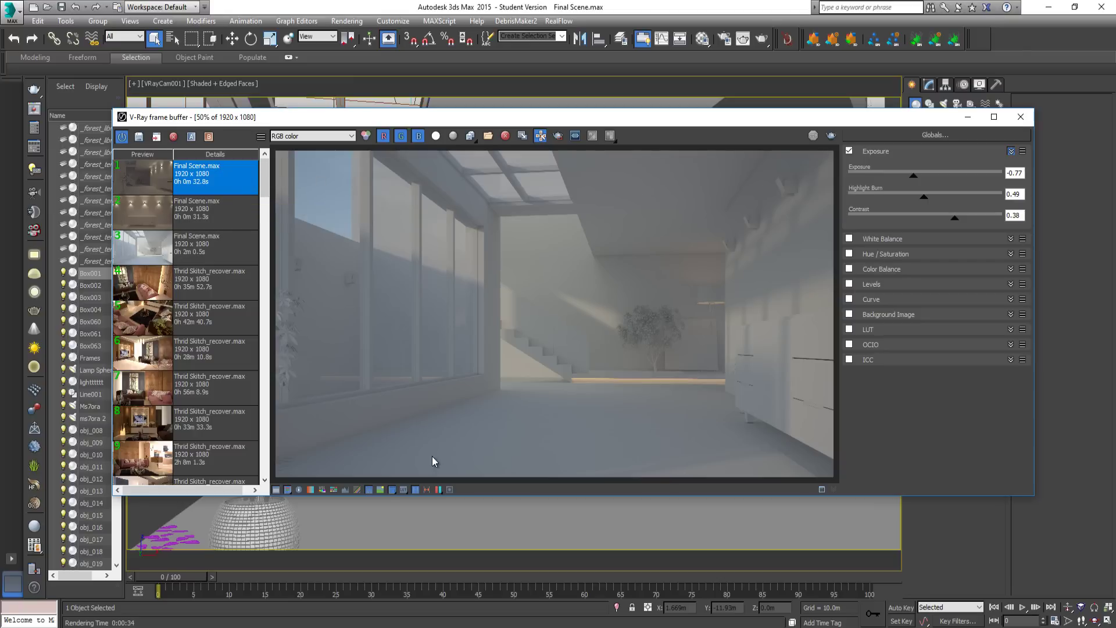
click(415, 490)
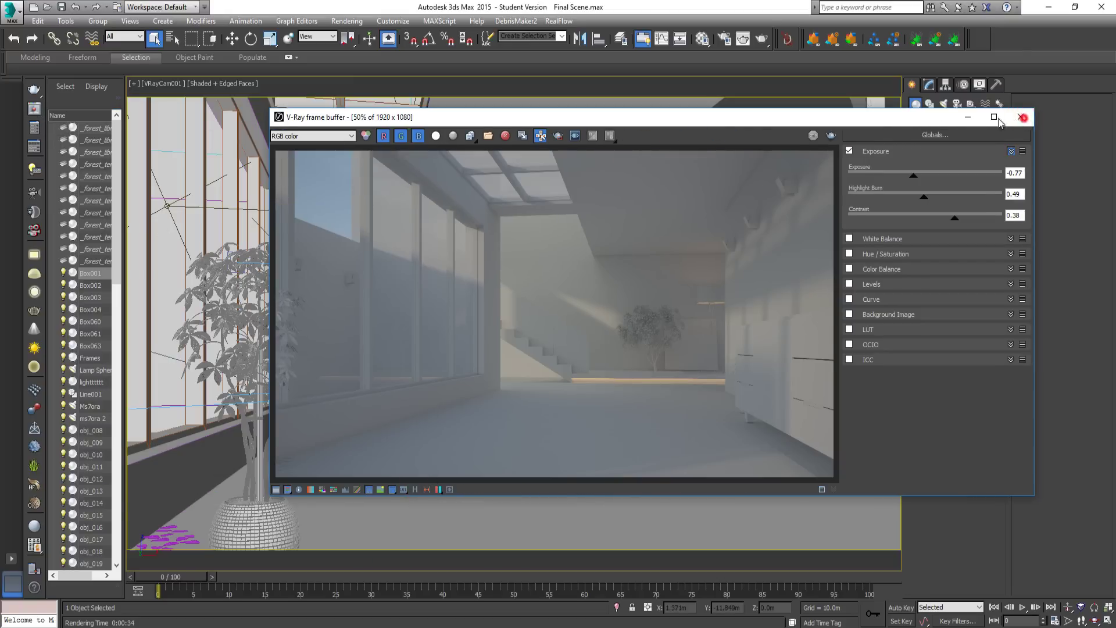
click(1021, 117)
click(34, 109)
click(275, 489)
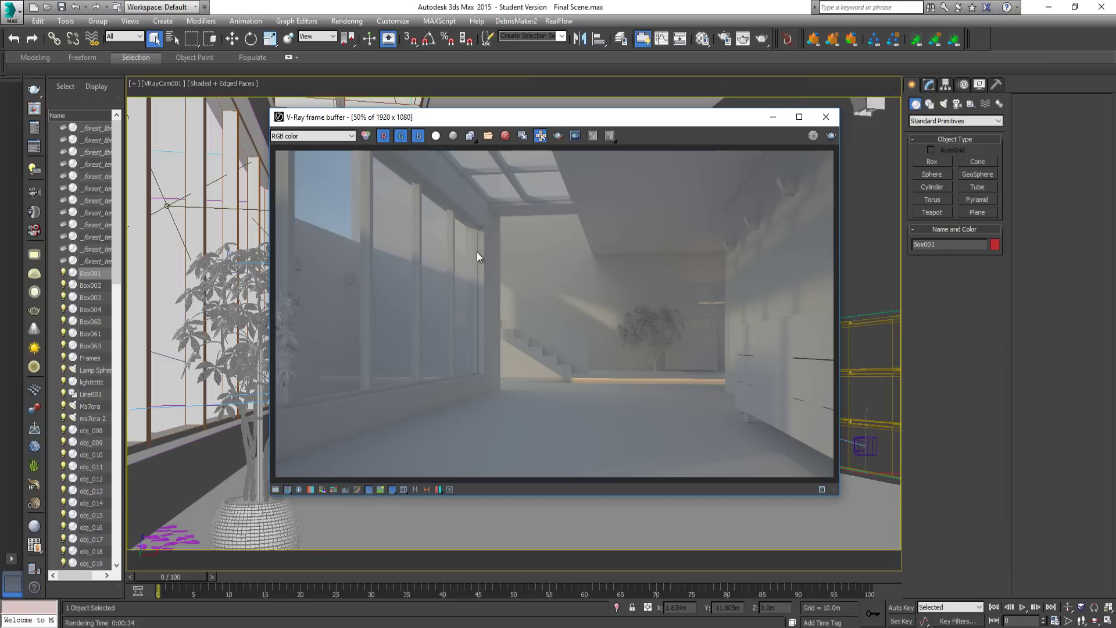
- Show the render history in the frame buffer and open the render history settings
click(415, 491)
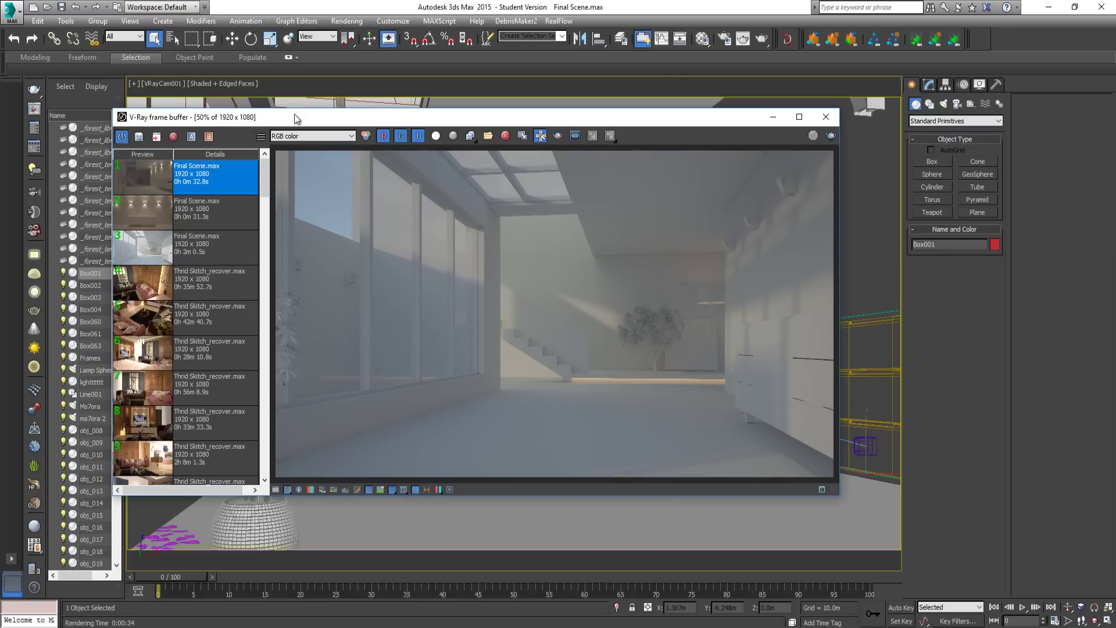
drag(291, 118, 347, 123)
mouse_move(321, 181)
mouse_down()
mouse_move(306, 476)
mouse_move(321, 163)
mouse_up()
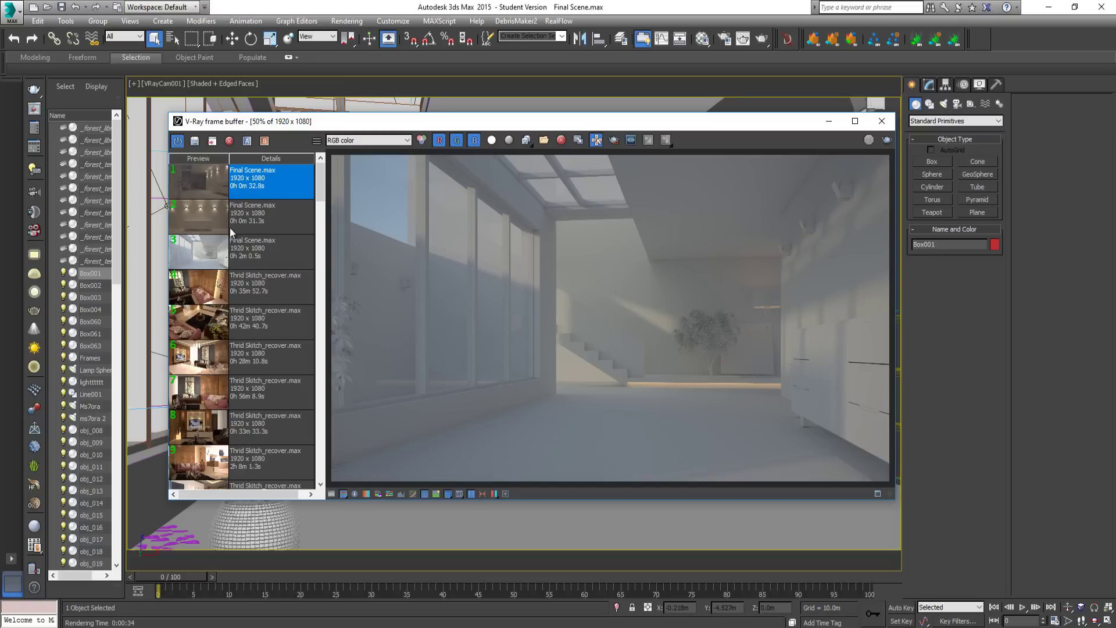
click(318, 141)
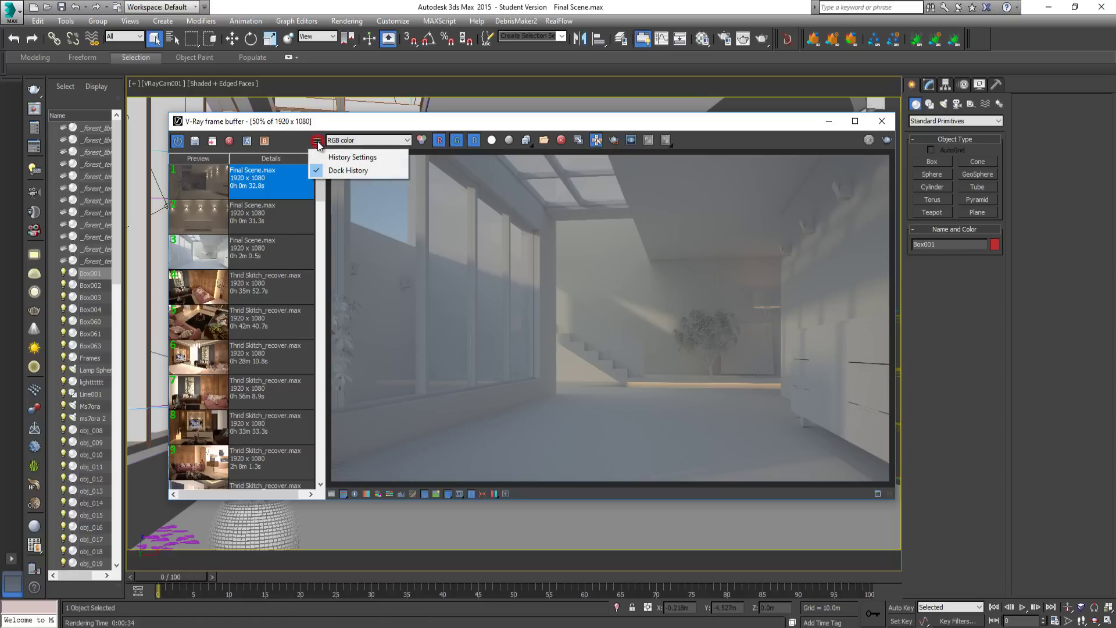
click(347, 159)
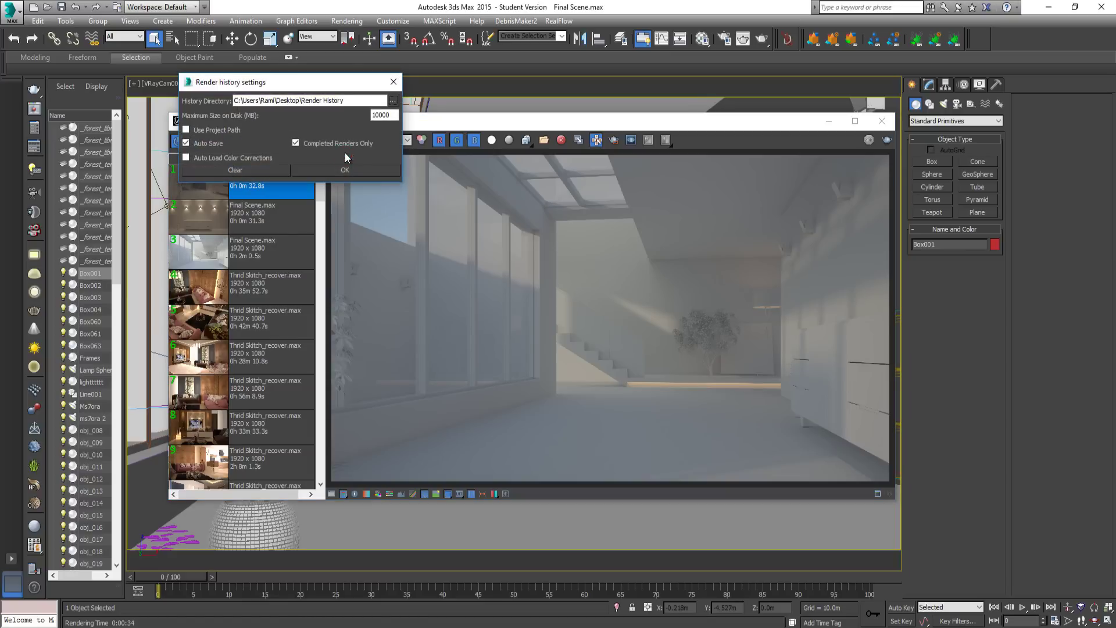
drag(329, 86, 584, 175)
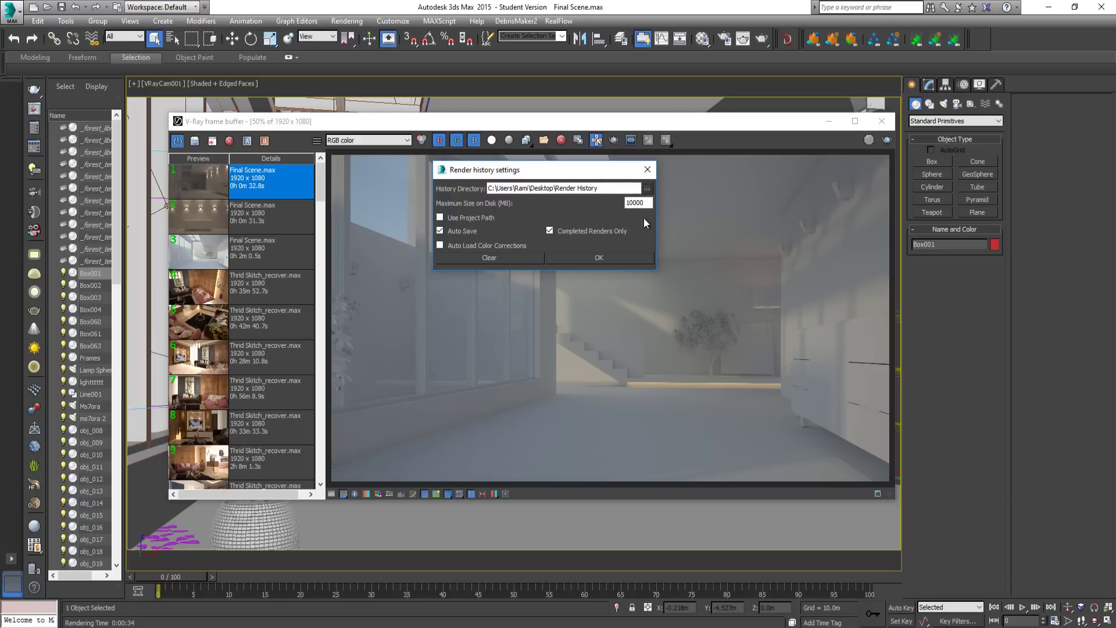
- Examine the saved VRIMG files in the Render History folder on the desktop
key(super+d)
mouse_move(1099, 33)
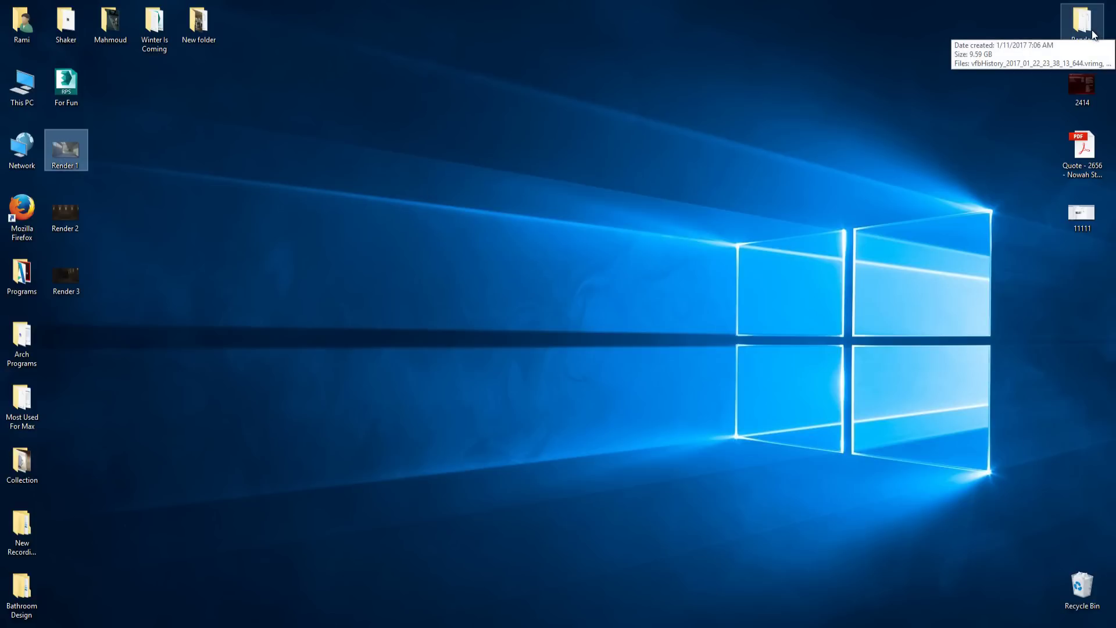
double_click(1091, 34)
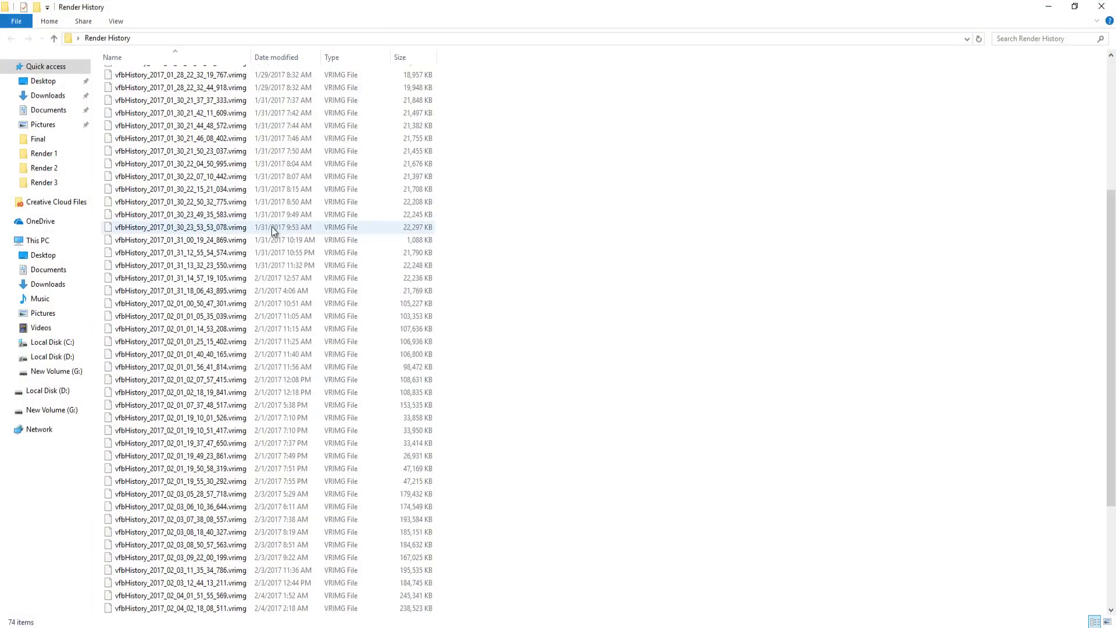
scroll(274, 228, down, 10)
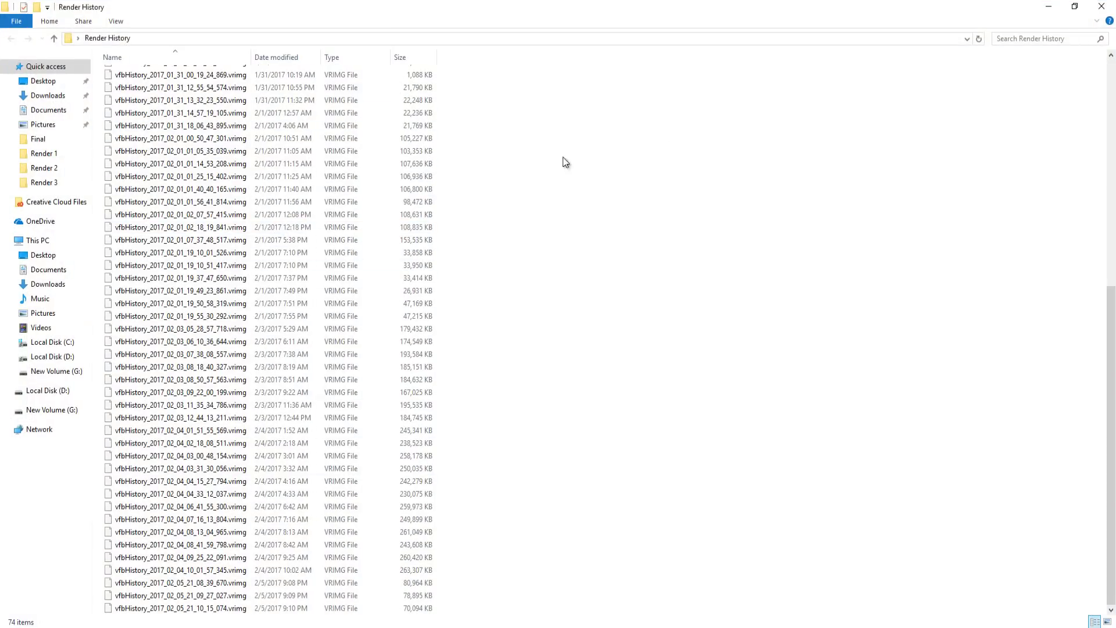
click(1101, 6)
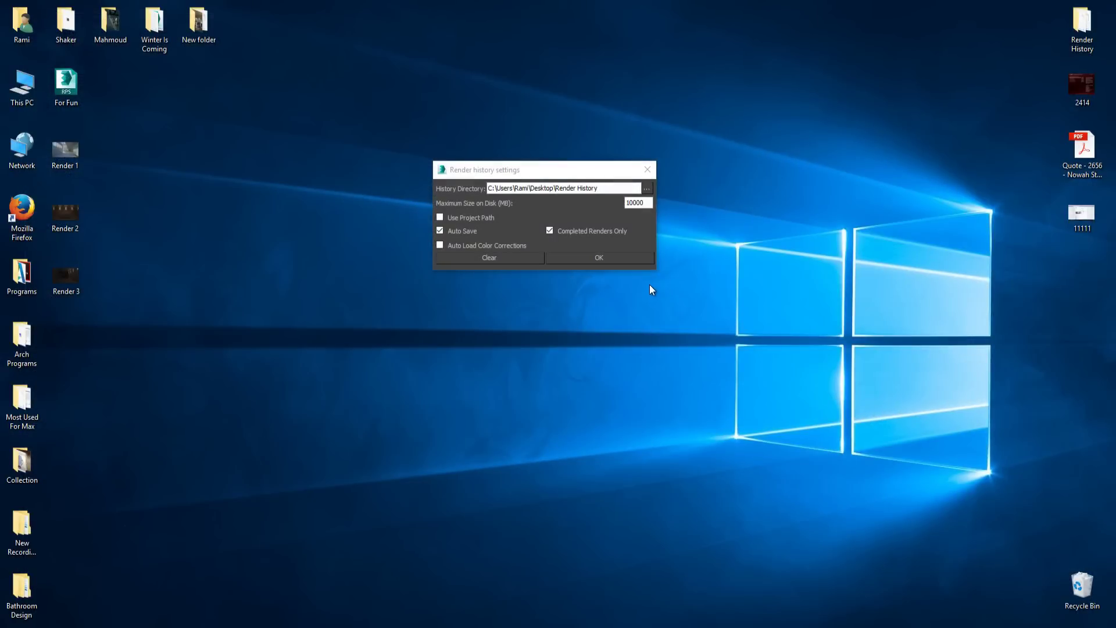
- Set the render history's maximum size on disk to 50000 MB and apply the settings
double_click(638, 203)
click(629, 203)
drag(629, 203, 619, 211)
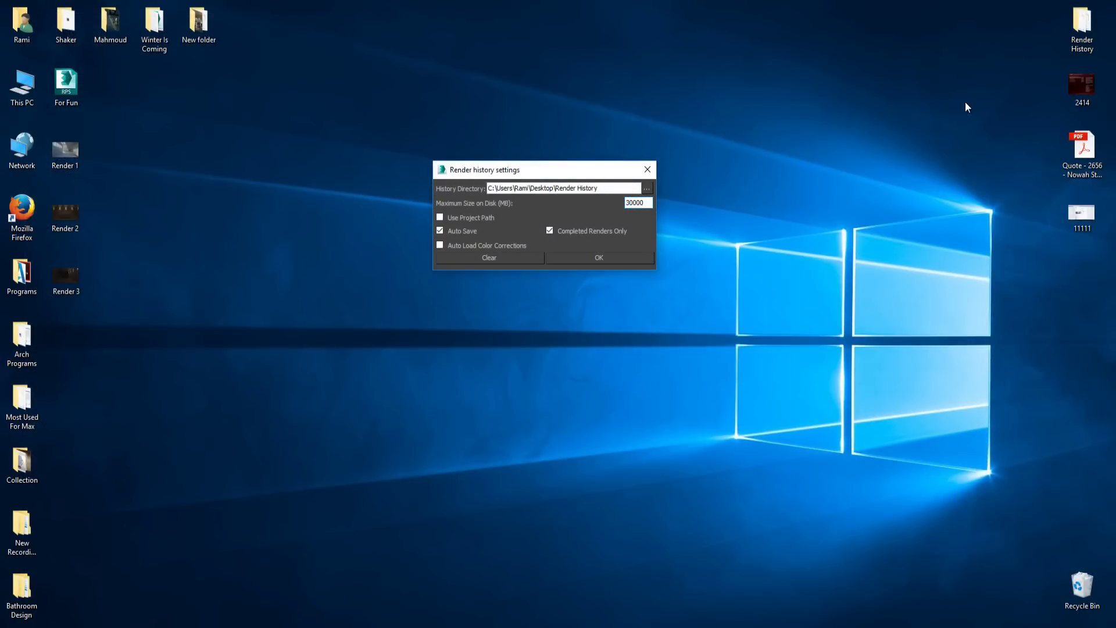
click(629, 203)
drag(617, 201, 617, 186)
mouse_move(212, 625)
click(278, 592)
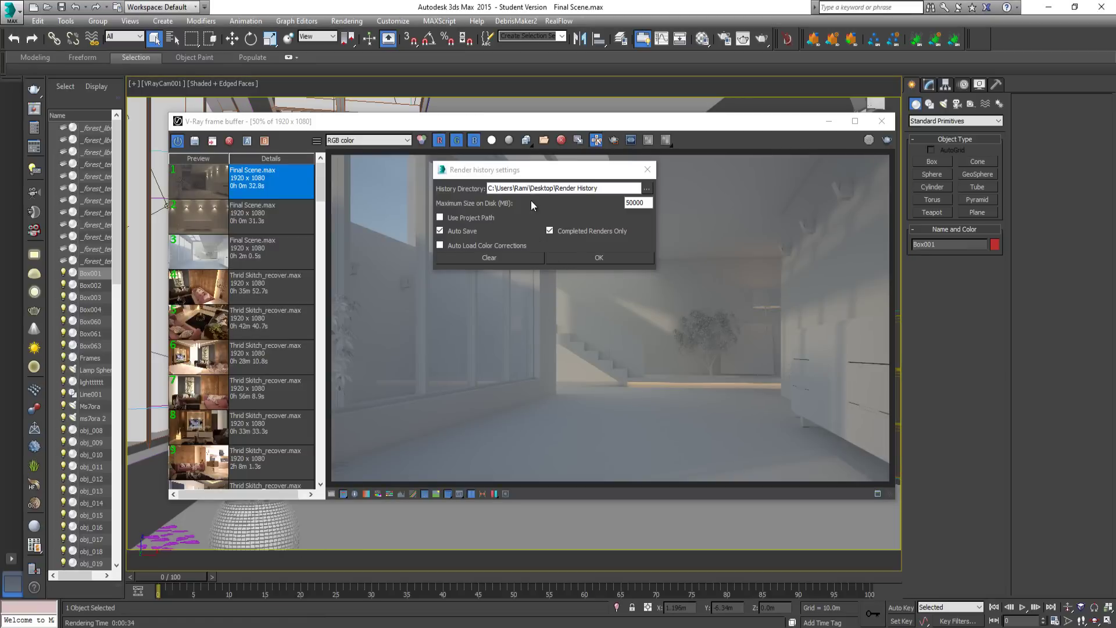
click(571, 256)
- Turn off Completed Renders Only in the render history settings so cancelled renders are also saved
click(316, 141)
click(350, 156)
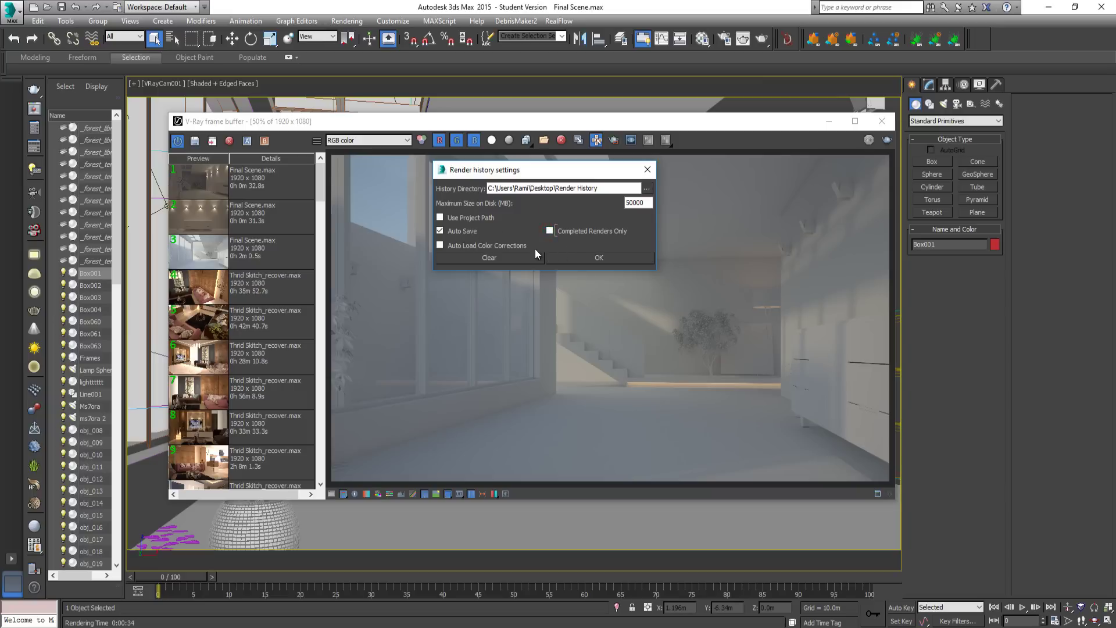
click(574, 259)
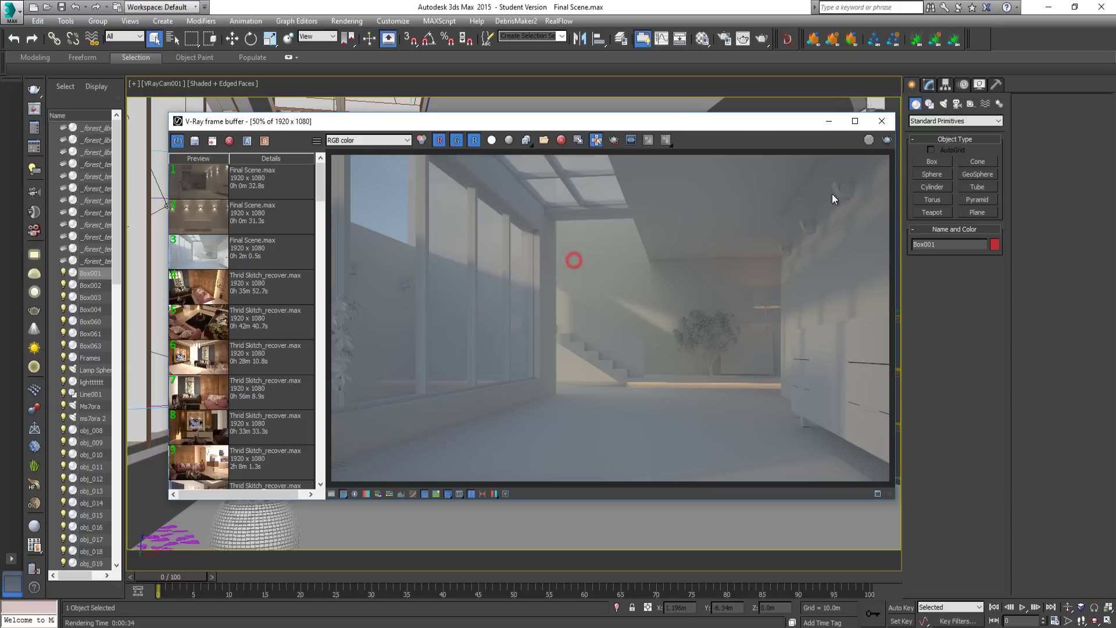
- Render the VRayCam001 view, stop it before it completes and close the frame buffer
click(887, 141)
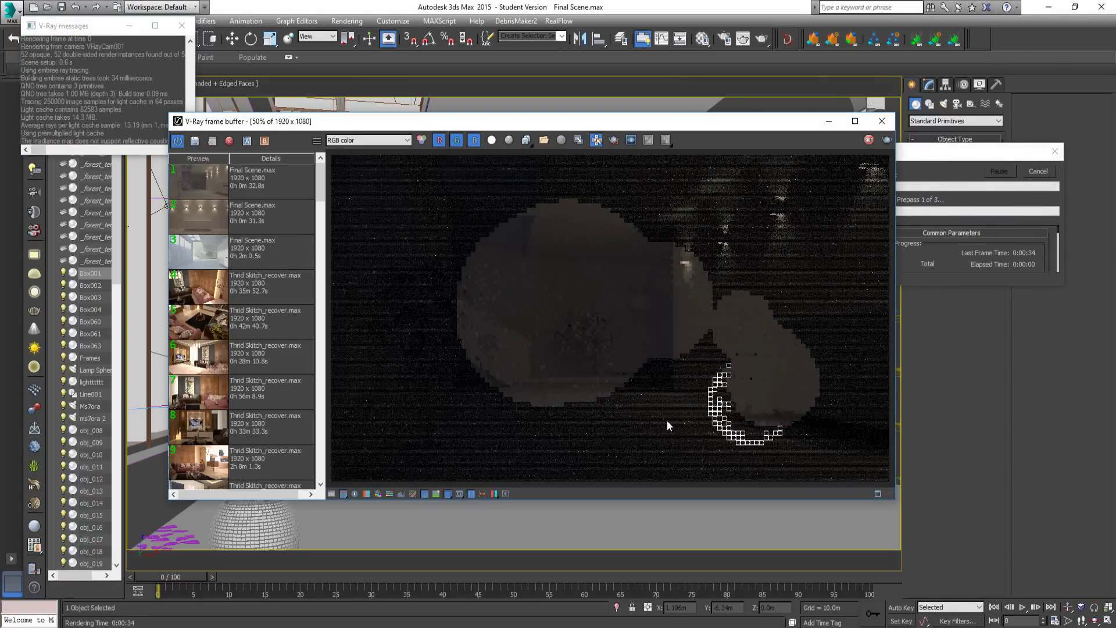
click(1016, 173)
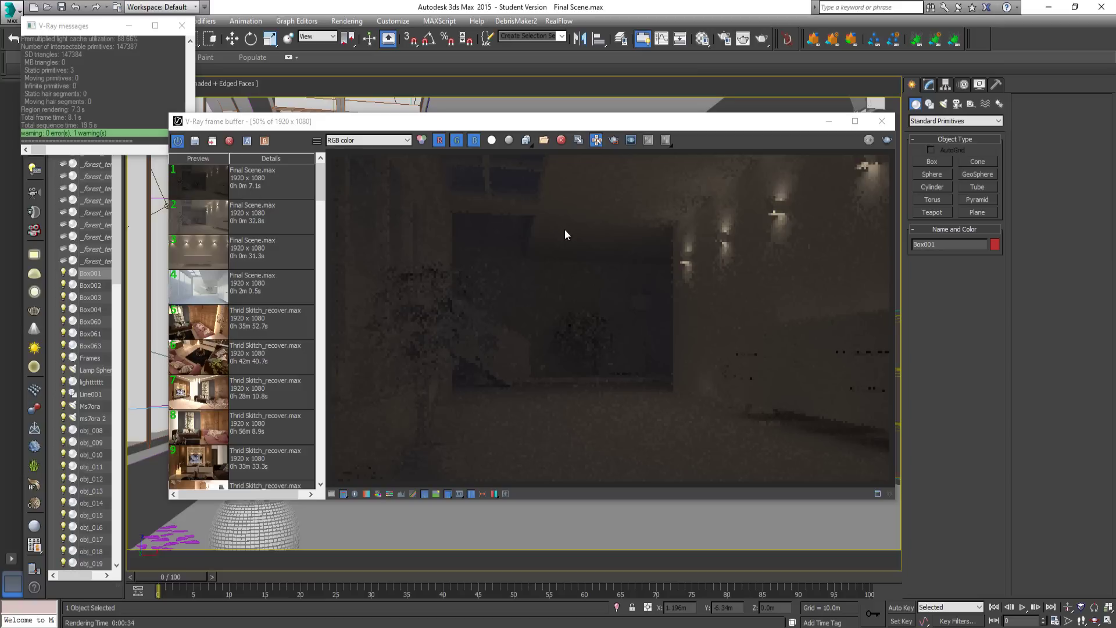
click(882, 121)
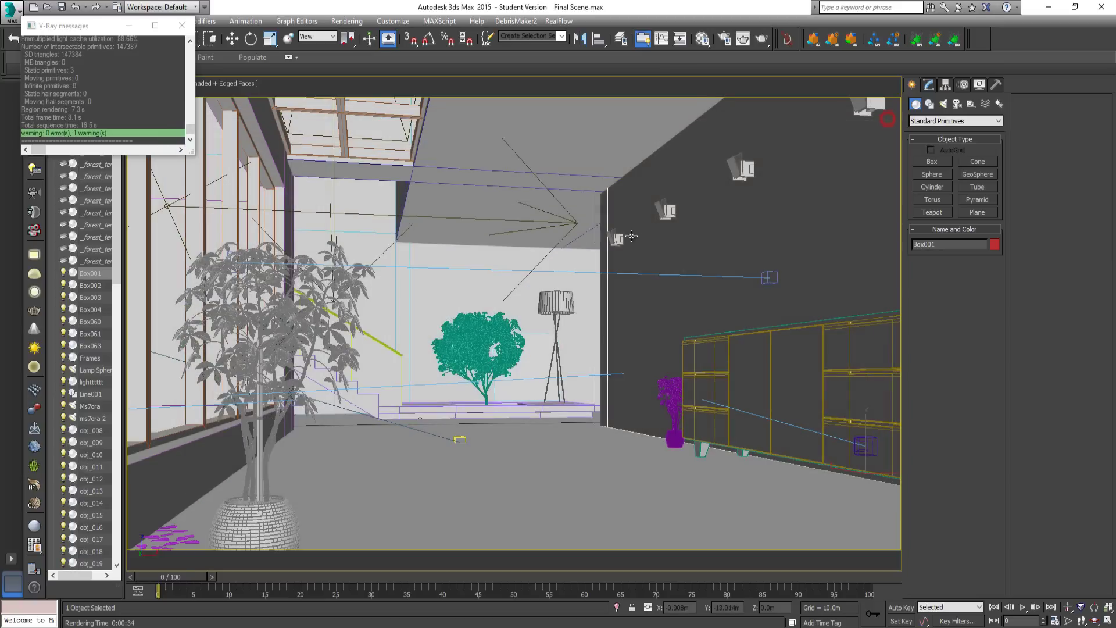
- Switch the viewport to the VRayCam003 camera, render it and stop the render before it completes
key(c)
double_click(535, 245)
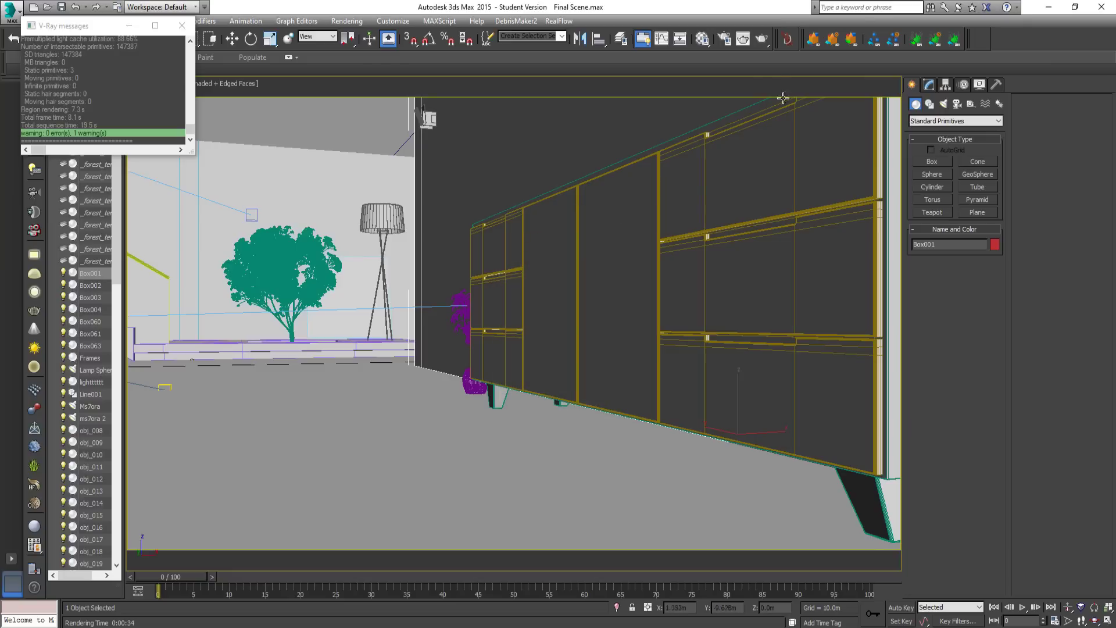
click(760, 40)
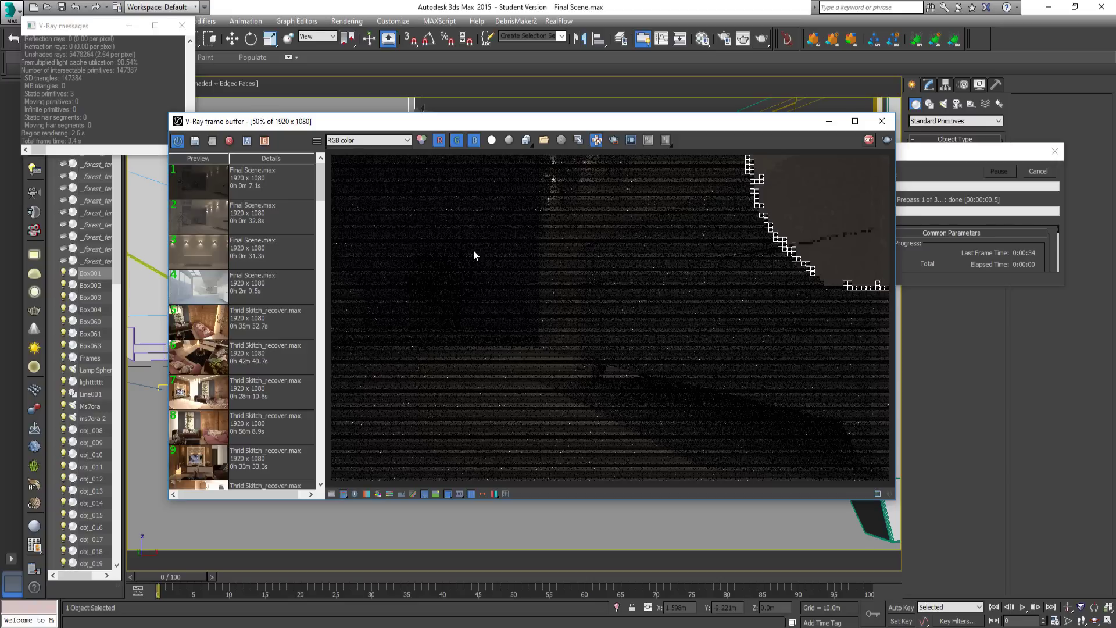
key(Escape)
- Turn Completed Renders Only back on in the render history settings and apply them
click(317, 140)
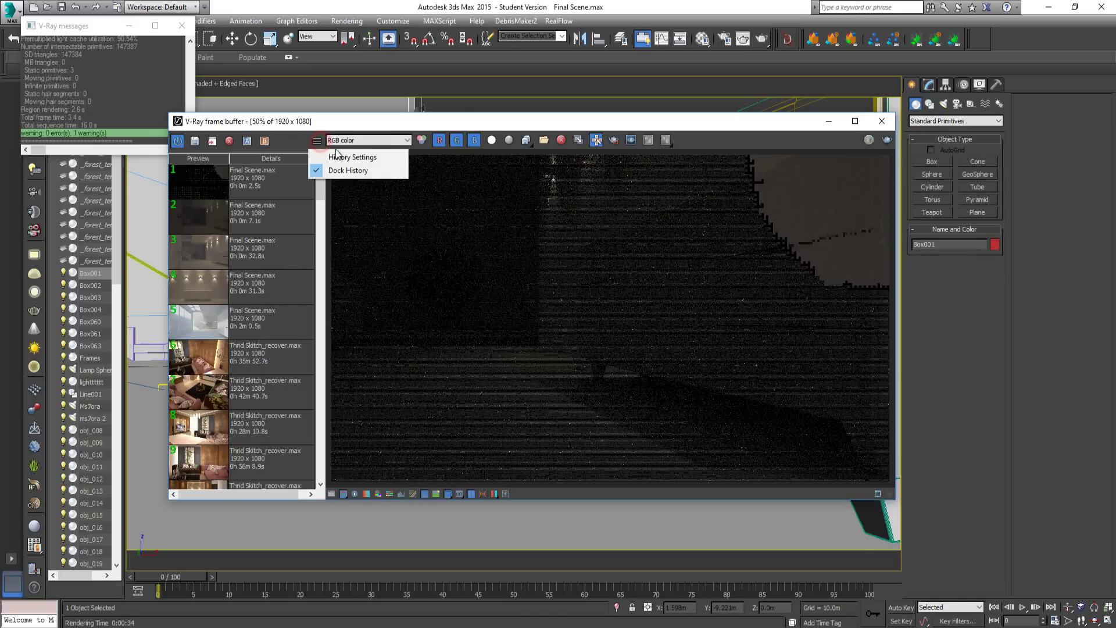
click(349, 156)
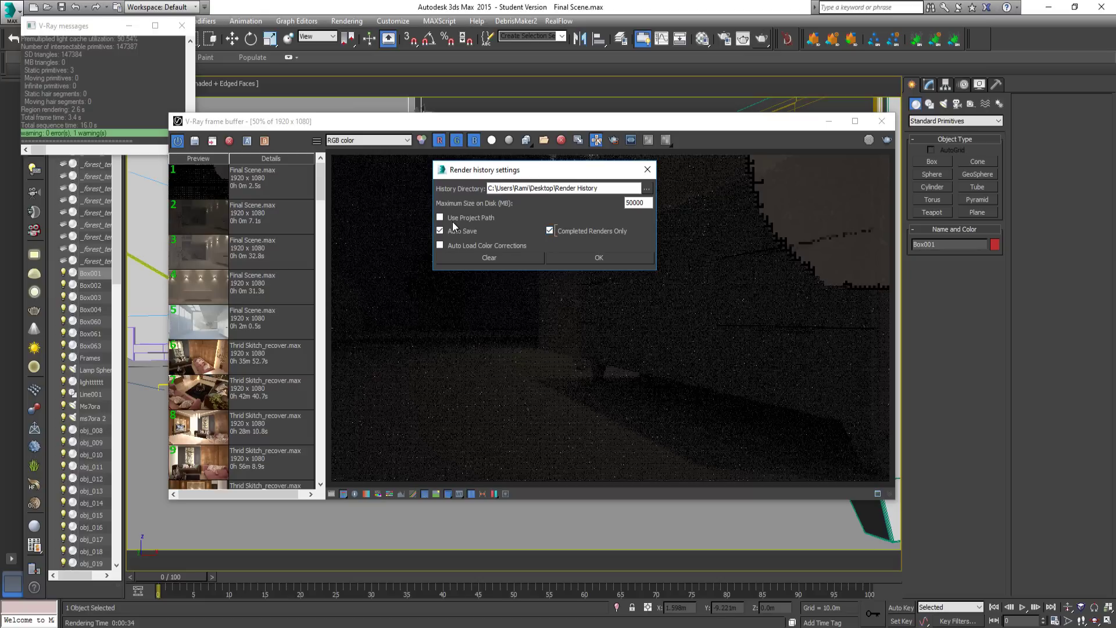
click(584, 259)
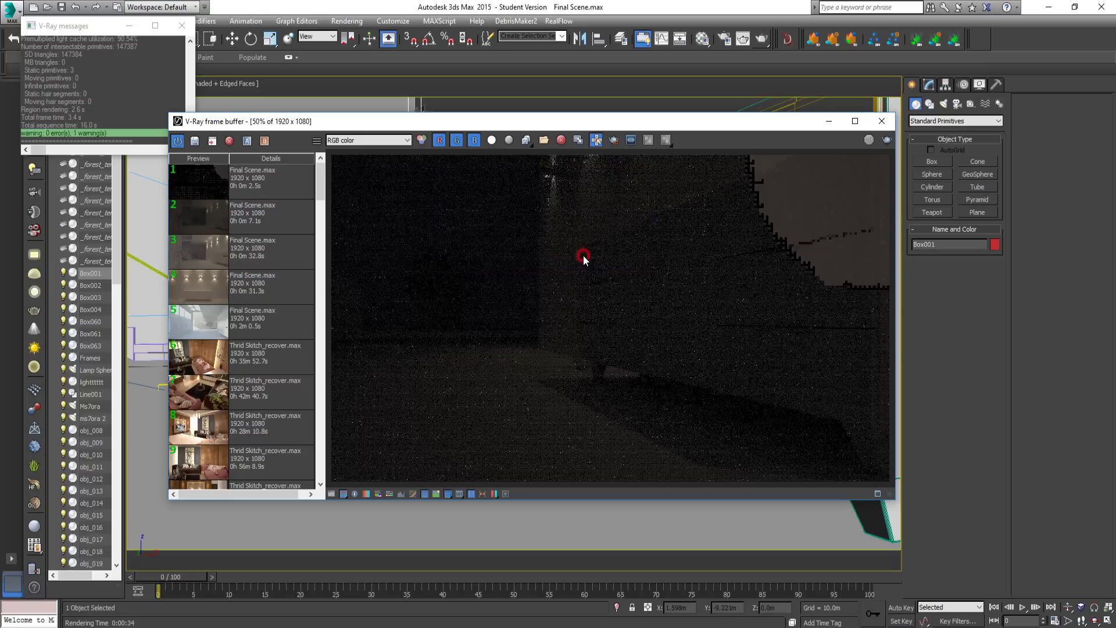
- Render the VRayCam003 view again, cancel it before it completes and shift the frame buffer window
click(886, 141)
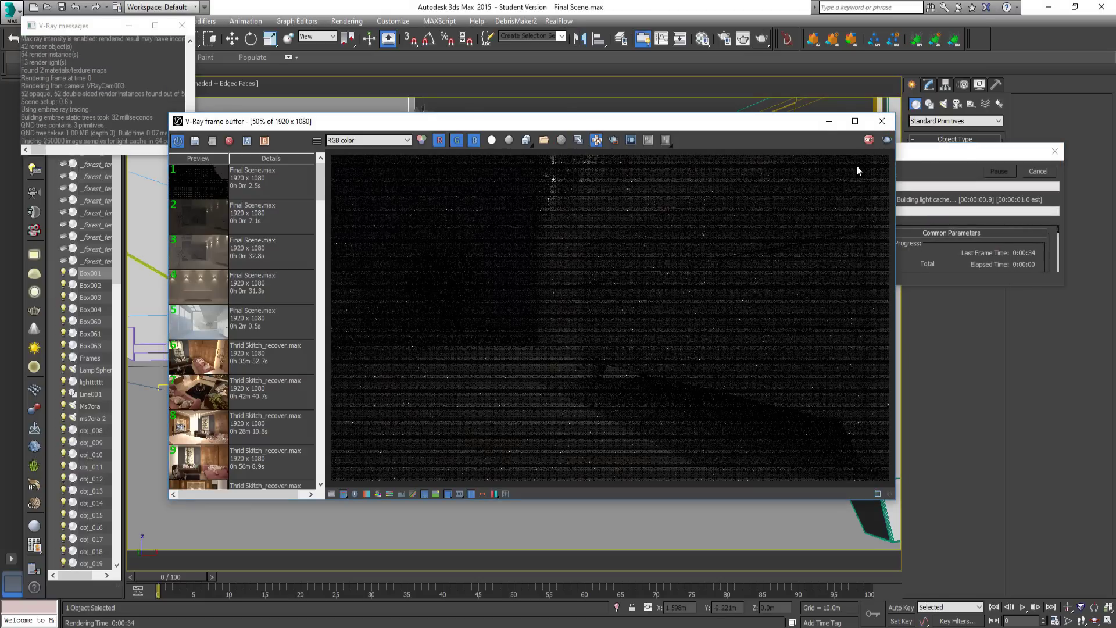
click(985, 189)
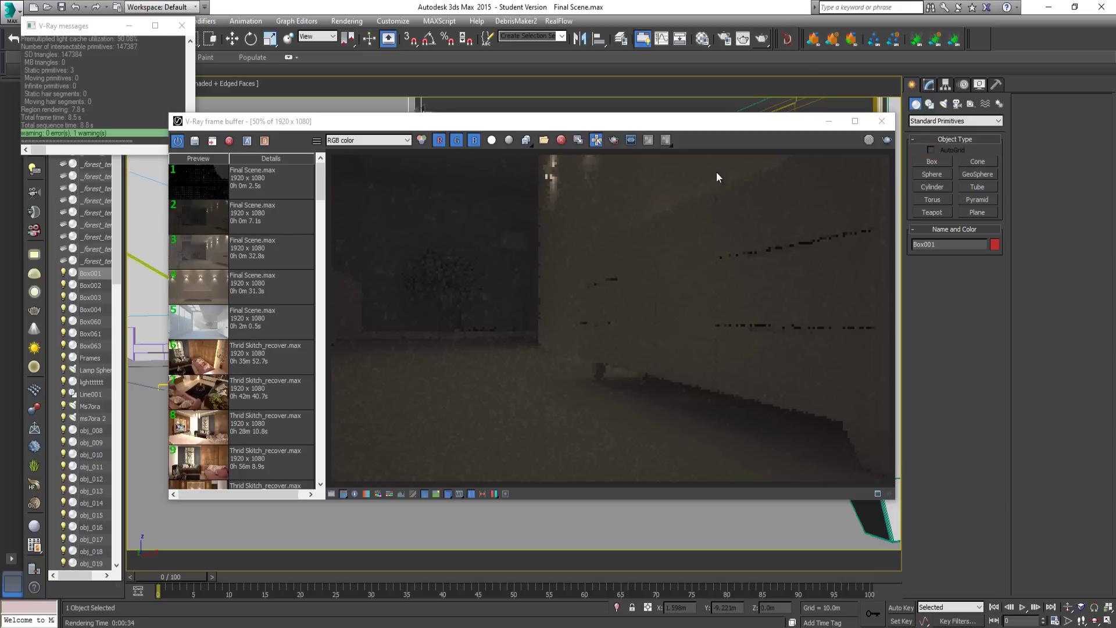
drag(709, 128, 670, 107)
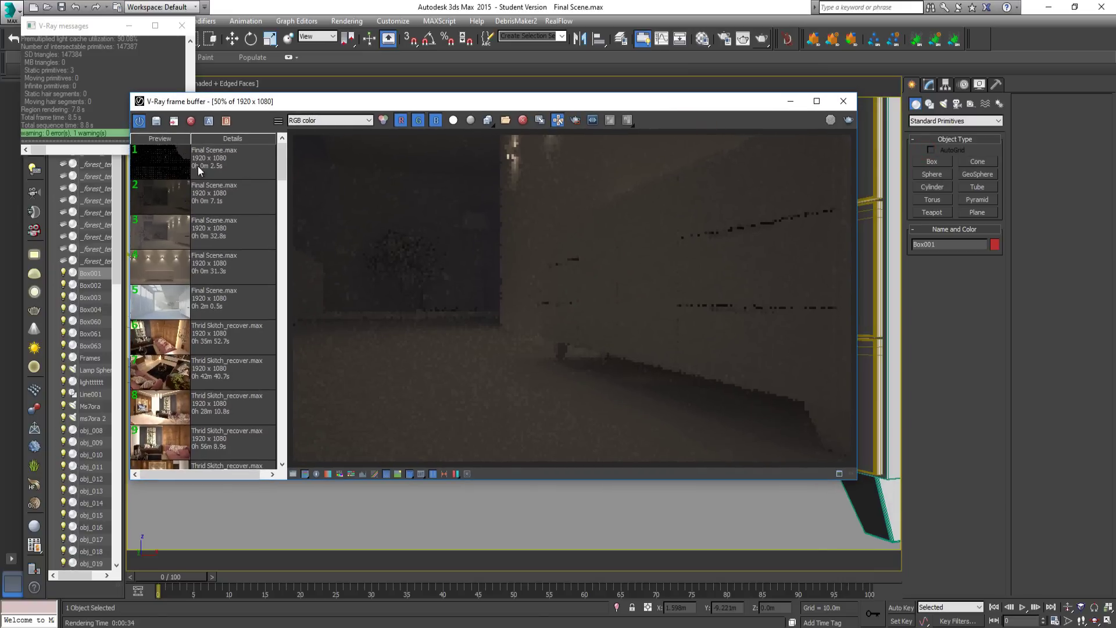
- Remove the newest 2.5 s Final Scene entry from the render history and close the frame buffer
click(230, 161)
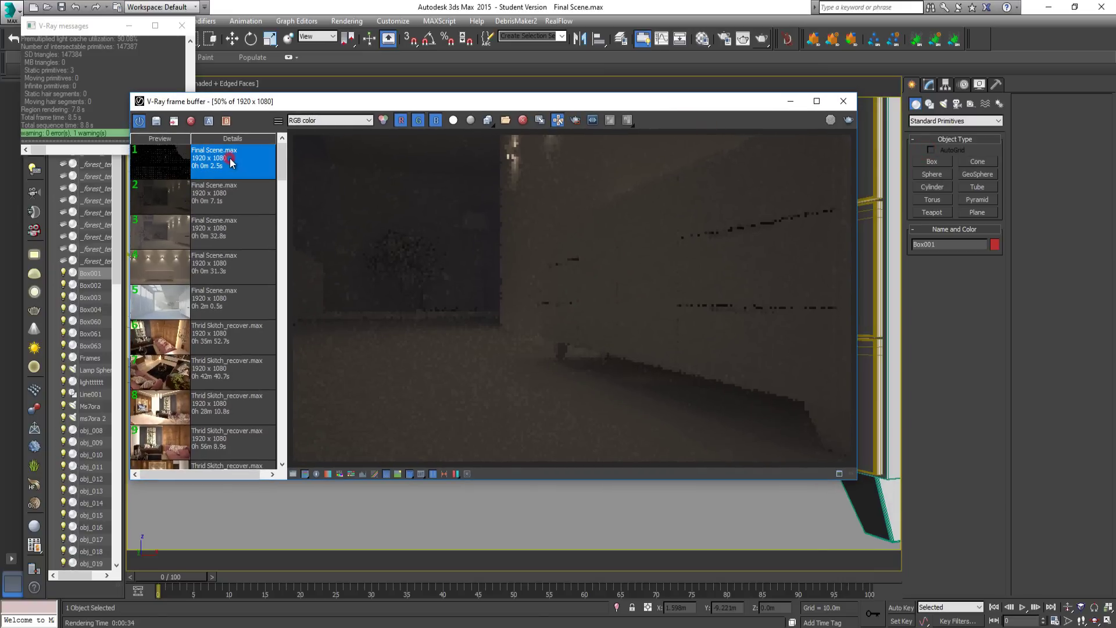
click(191, 121)
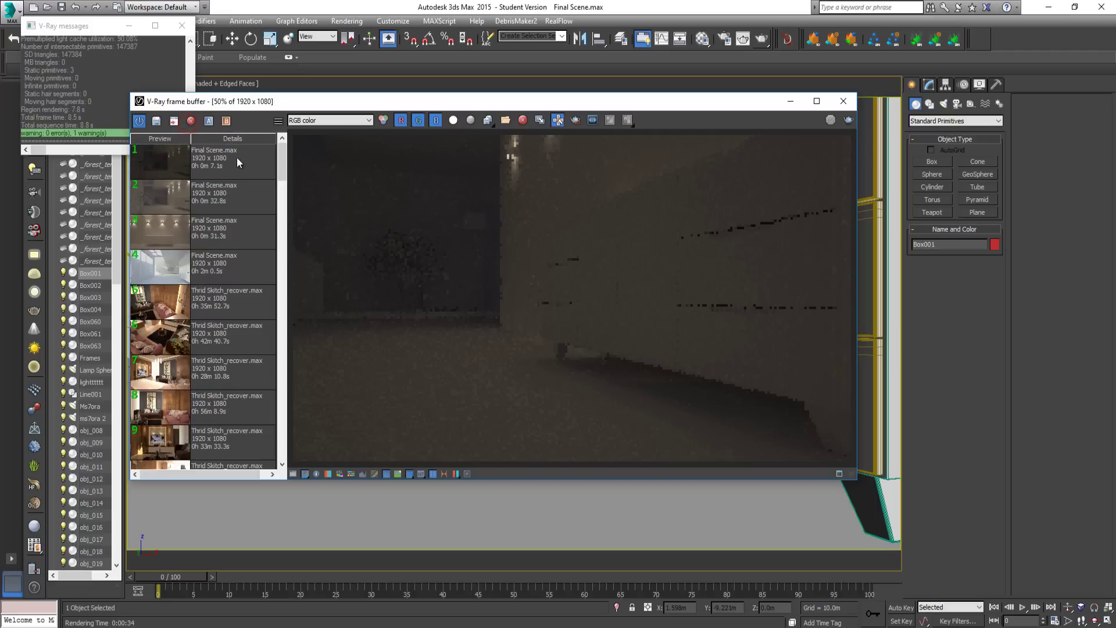
click(844, 103)
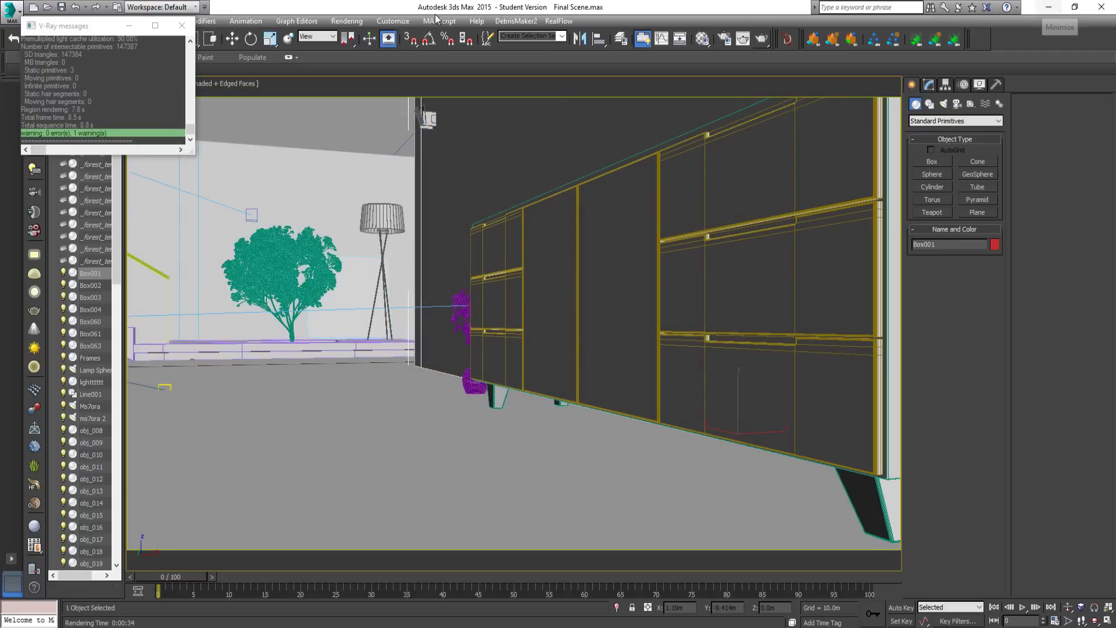
- Open Batch Render and review the scene states available for Render 1
click(347, 21)
click(398, 268)
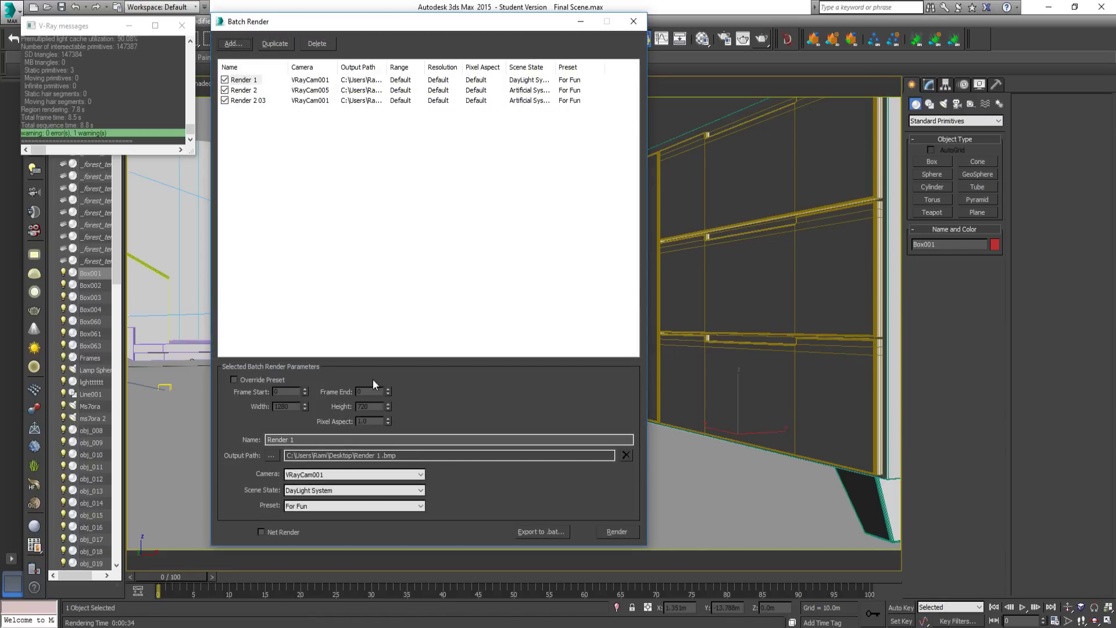
click(311, 491)
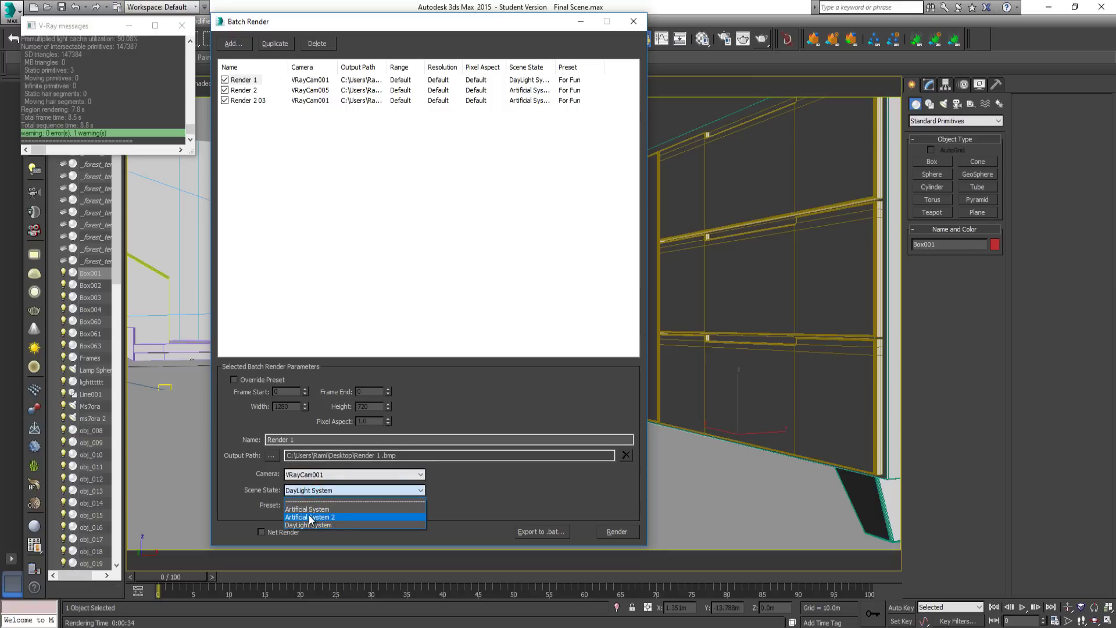
click(470, 494)
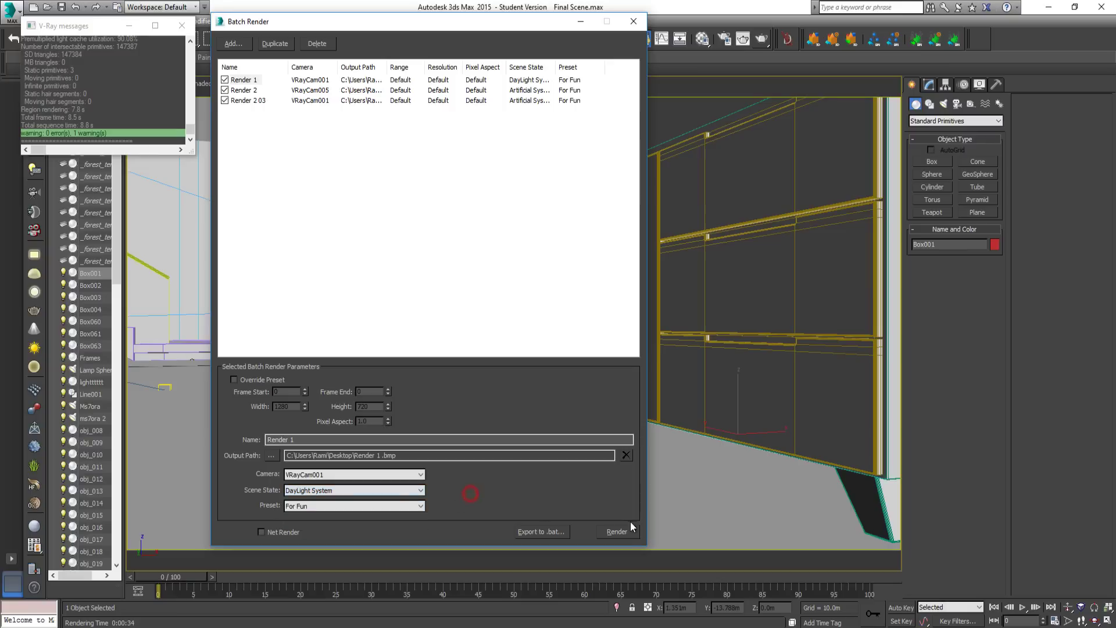
click(626, 531)
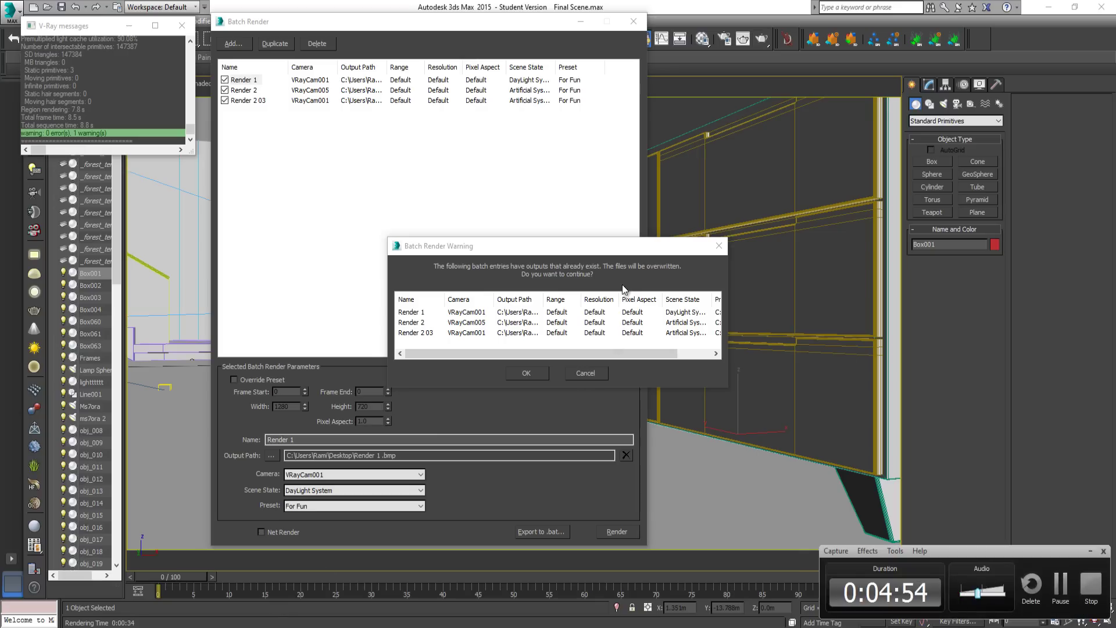
click(617, 251)
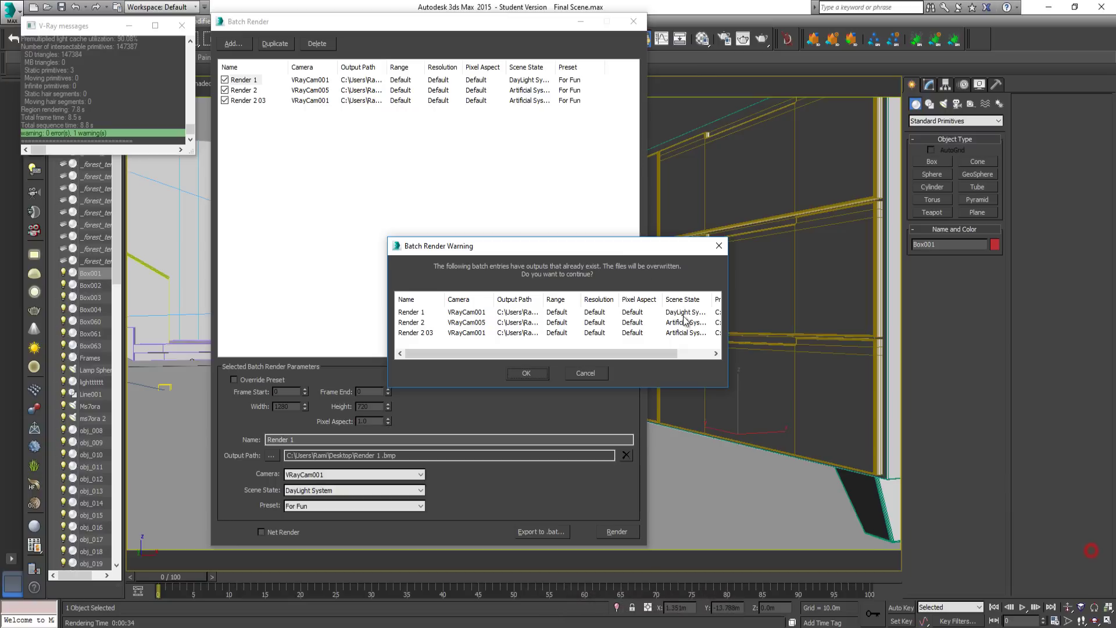
click(593, 373)
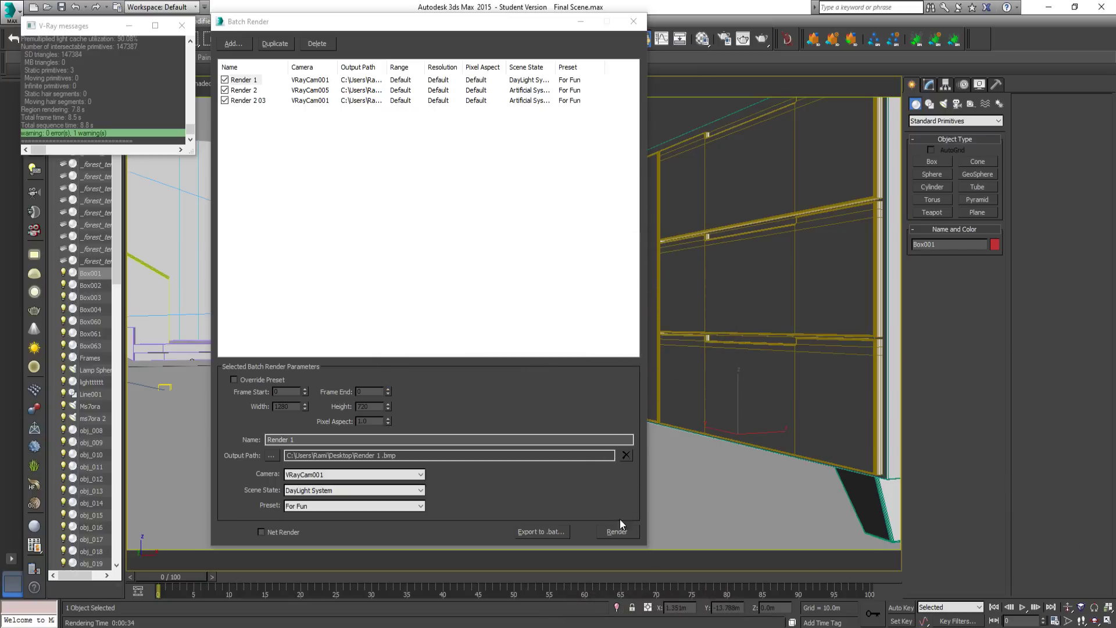
- Switch to the desktop and view the batch output images Render 1, Render 2 and Render 3 in Photos
click(1049, 7)
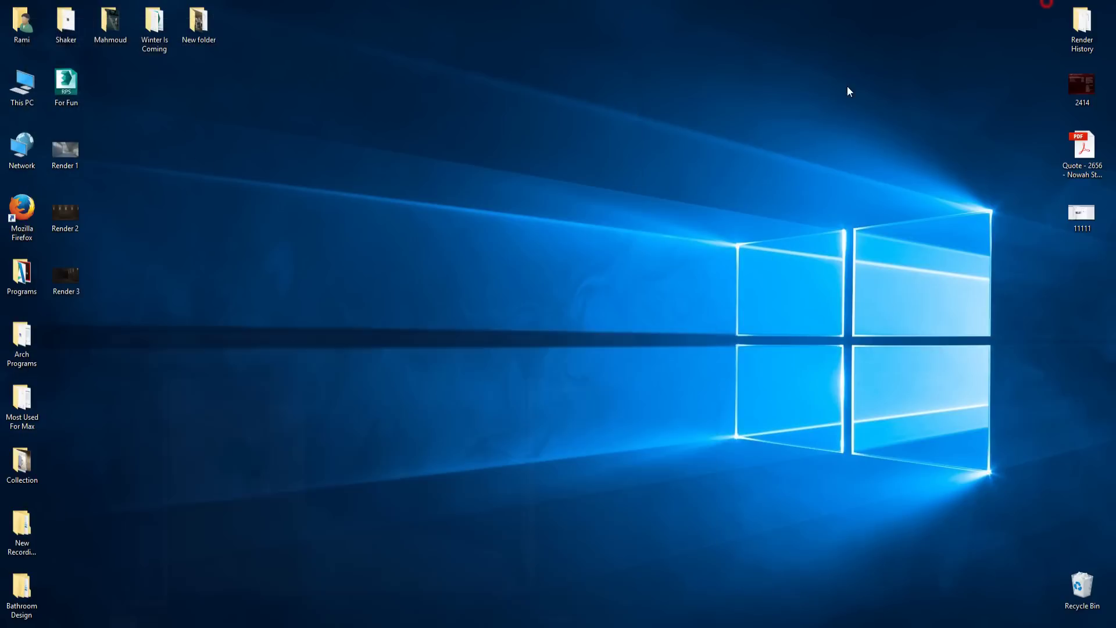
double_click(76, 154)
click(612, 608)
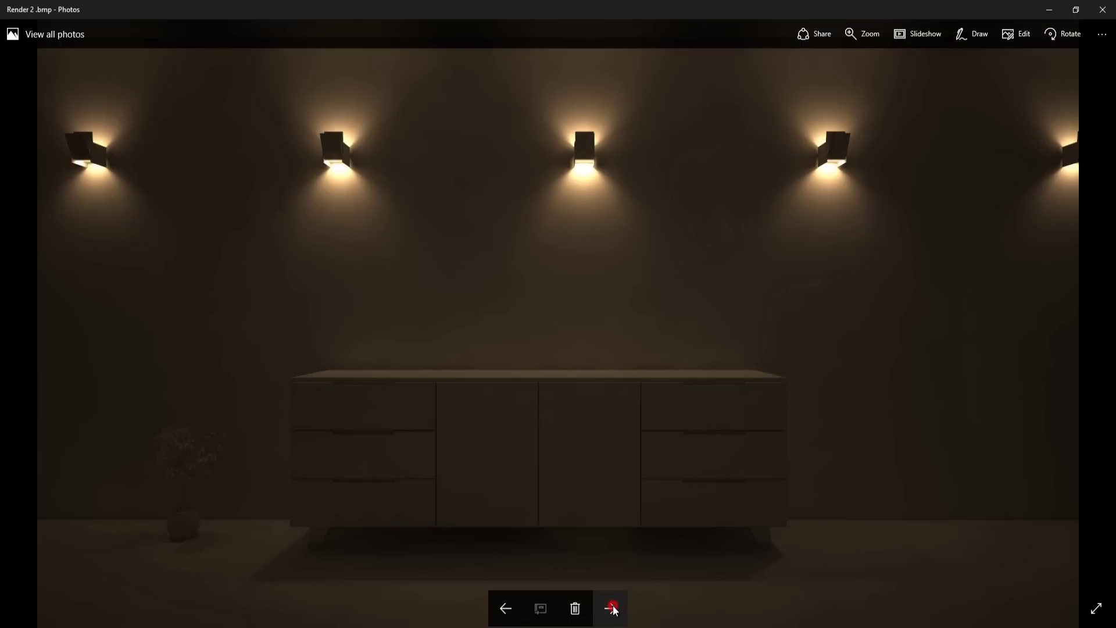
click(612, 608)
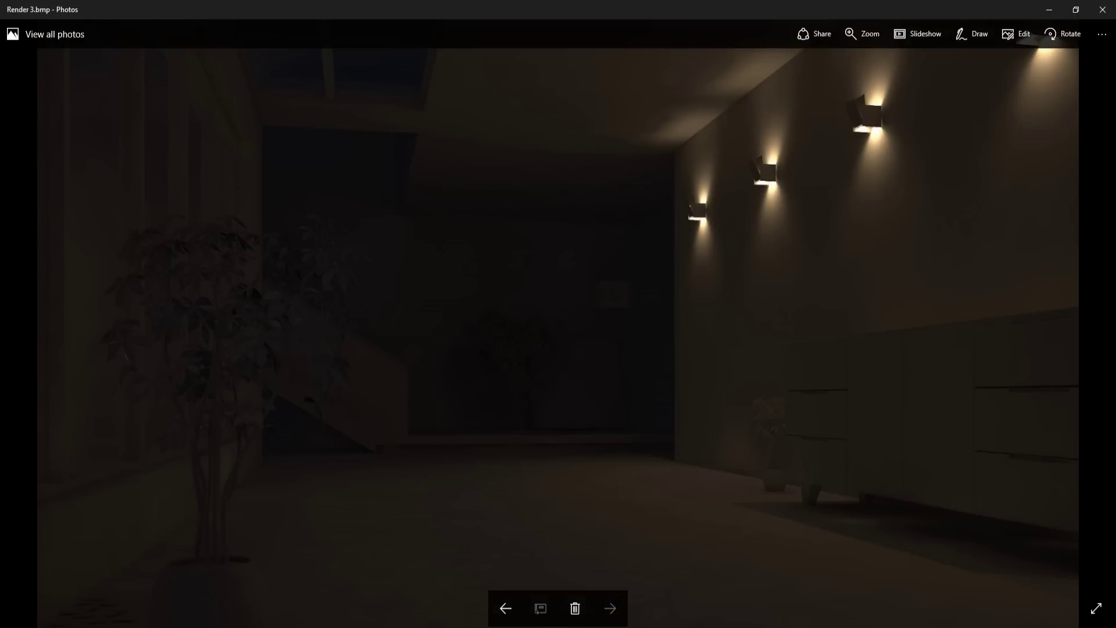
click(1102, 9)
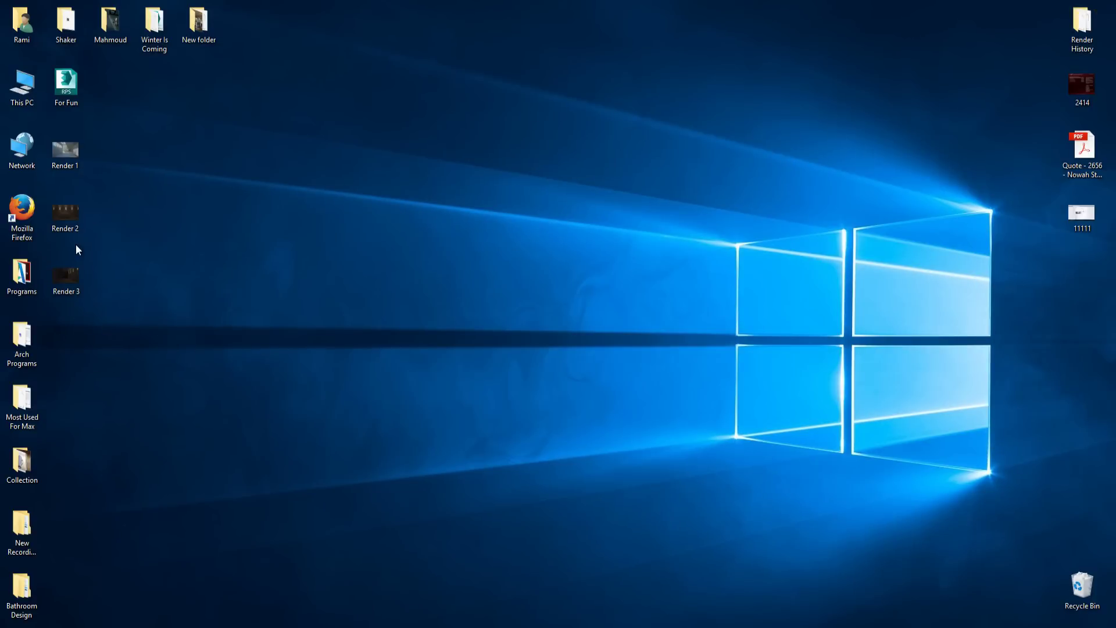
- Return to the Final Scene file in 3ds Max and close the Batch Render and V-Ray messages windows
mouse_move(214, 625)
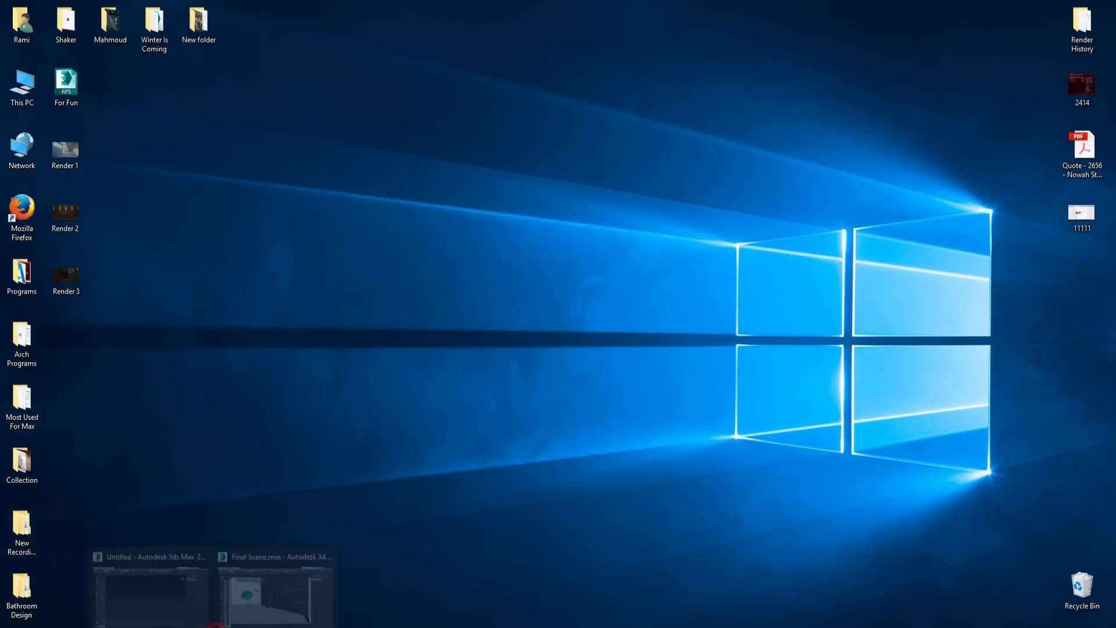
click(274, 585)
click(633, 20)
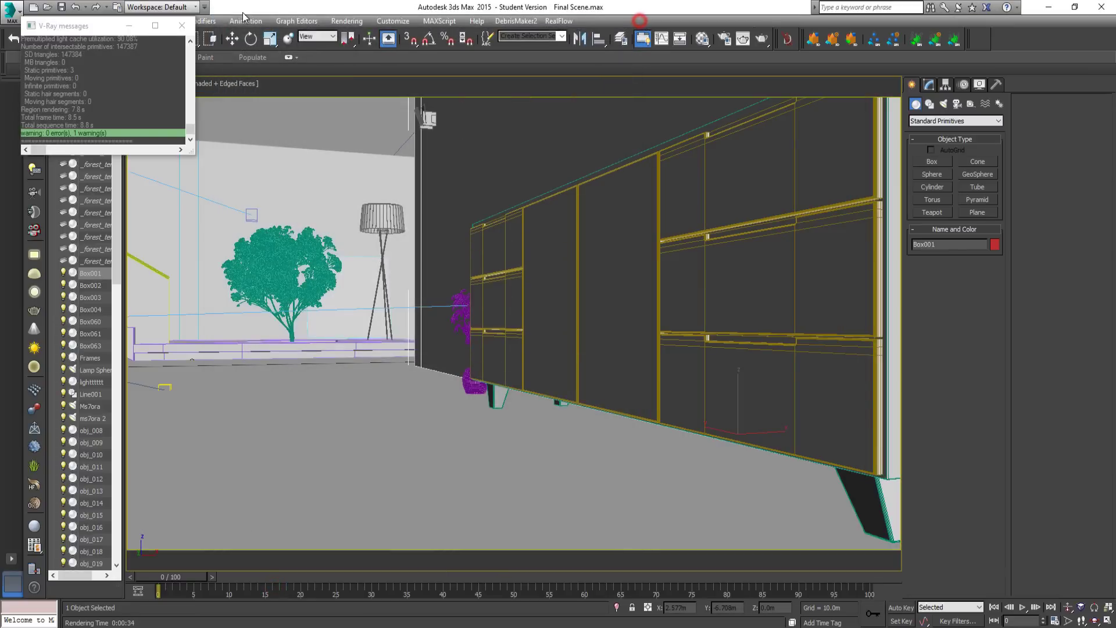
click(178, 26)
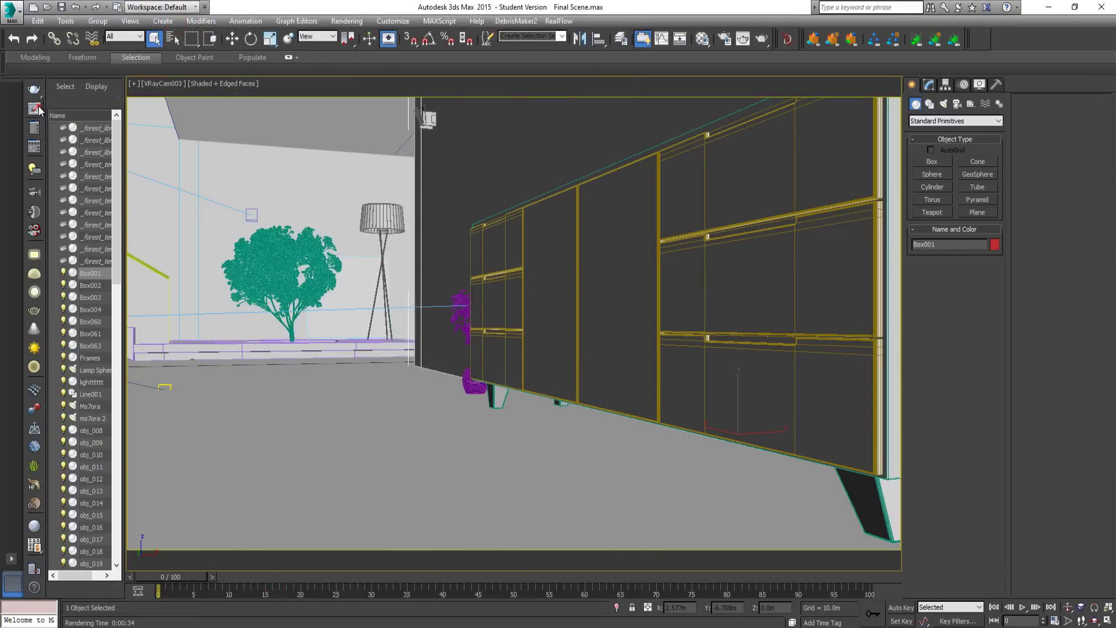
- Reopen the V-Ray frame buffer and remove the 7.1 s Final Scene entry from the render history
click(36, 109)
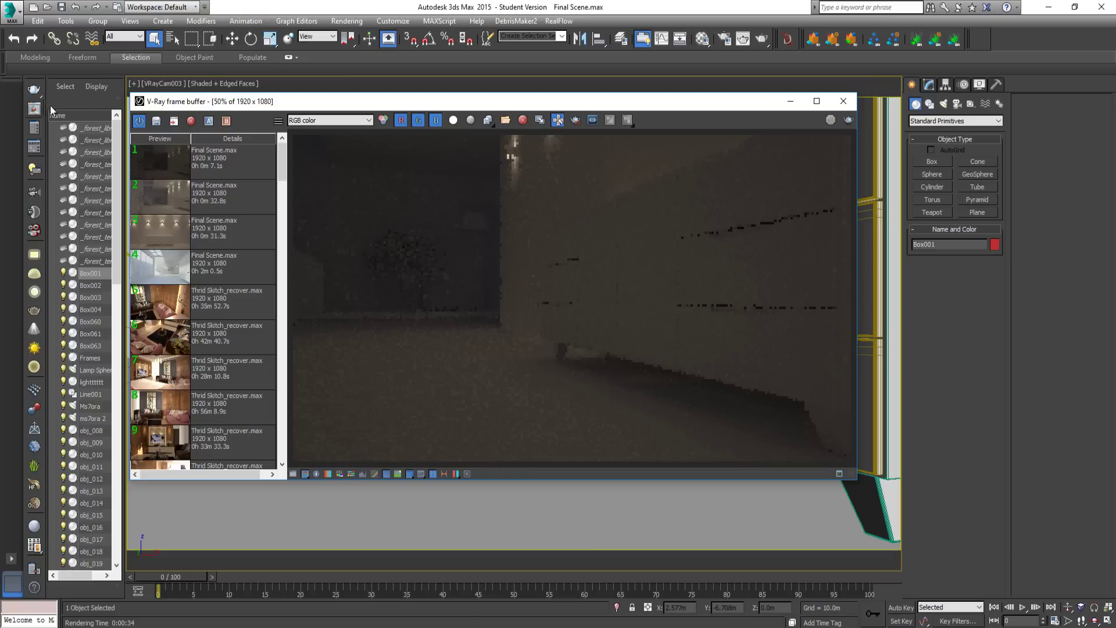
click(219, 164)
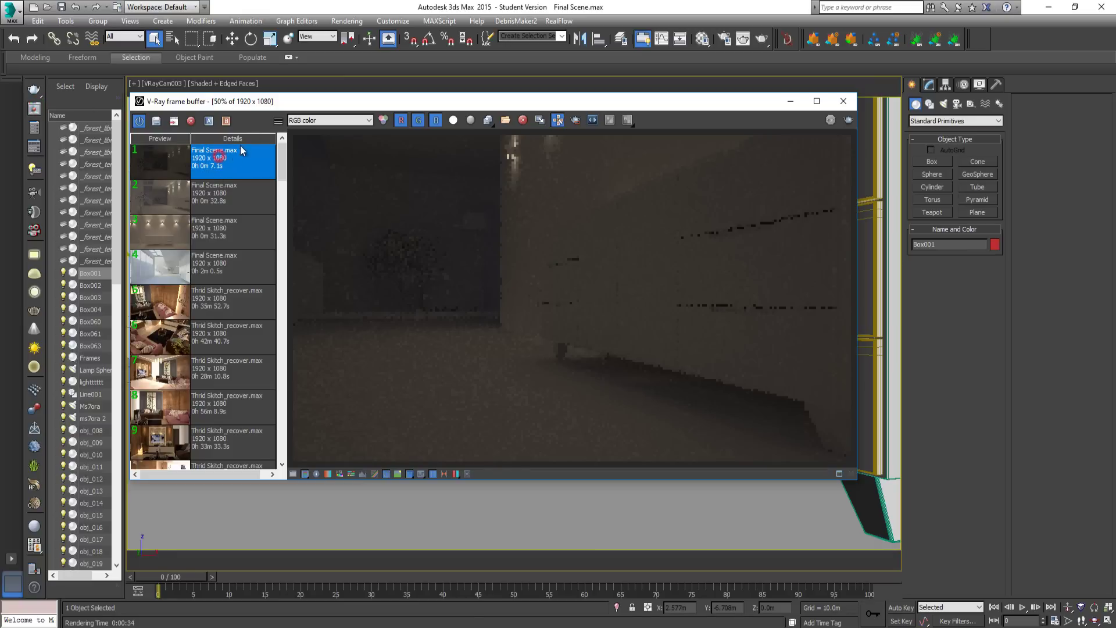
click(189, 122)
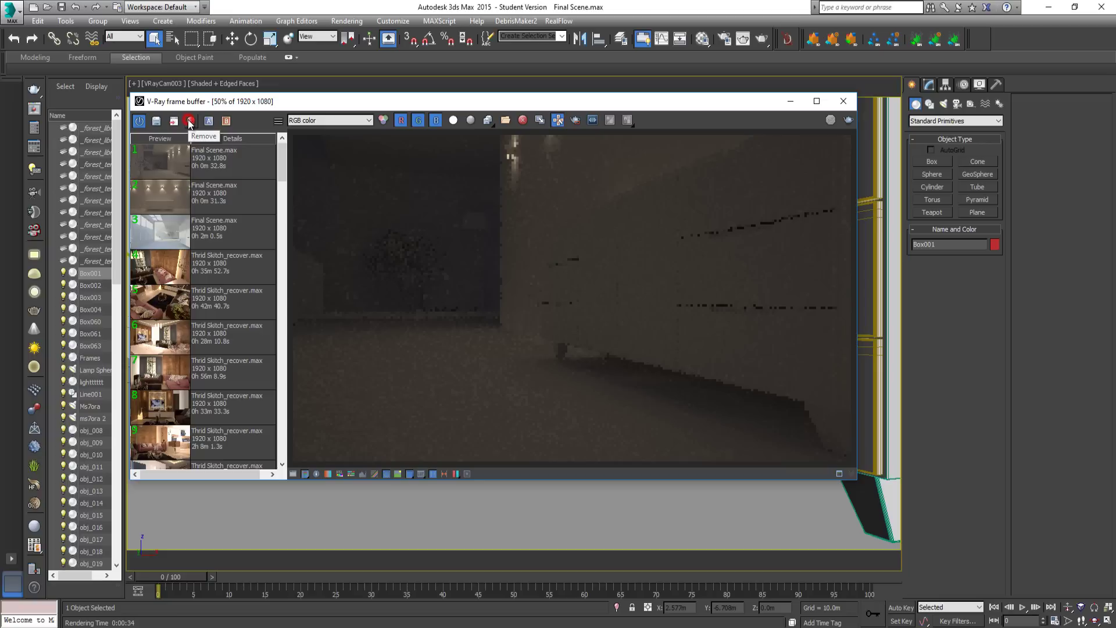
- Load a saved Final Scene render from the history and remove the newest 7.6 s entry
click(217, 230)
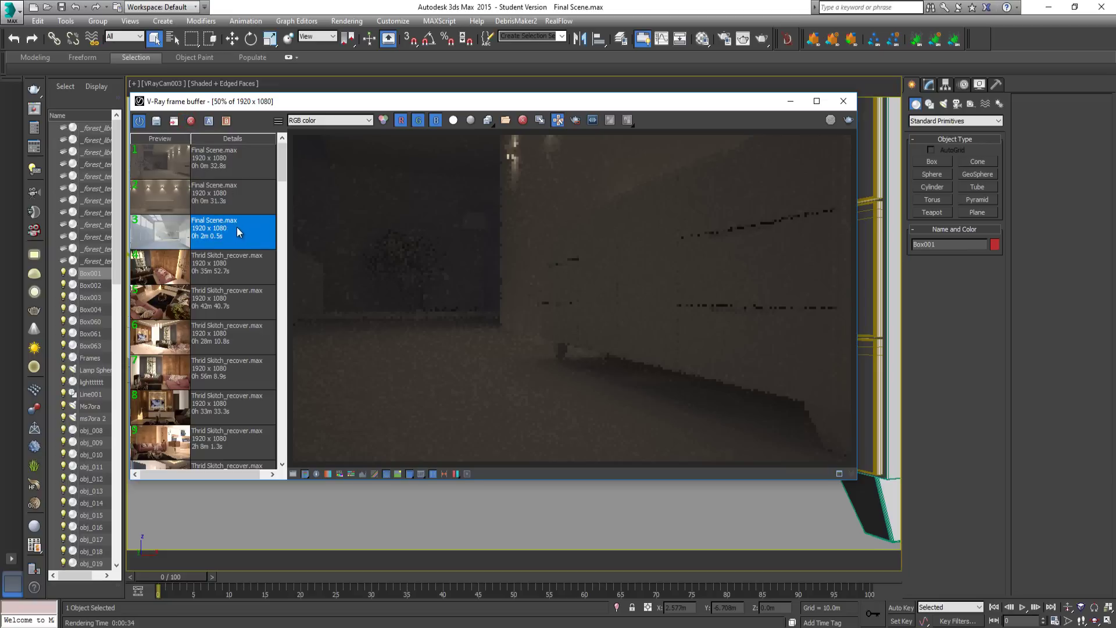
click(234, 230)
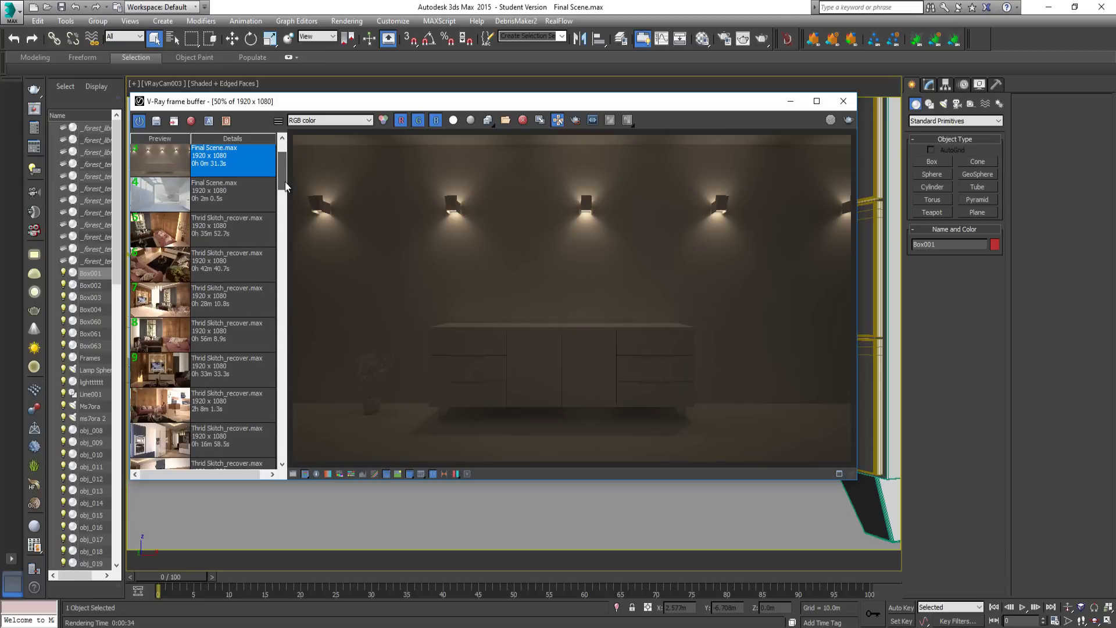
scroll(276, 186, up, 2)
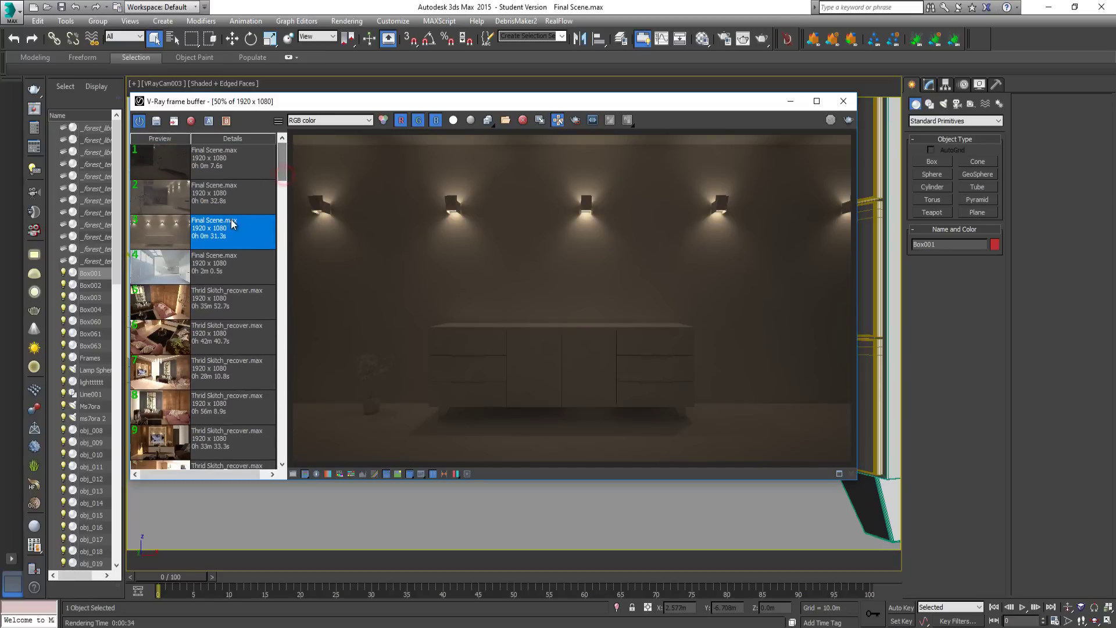
click(219, 167)
click(190, 120)
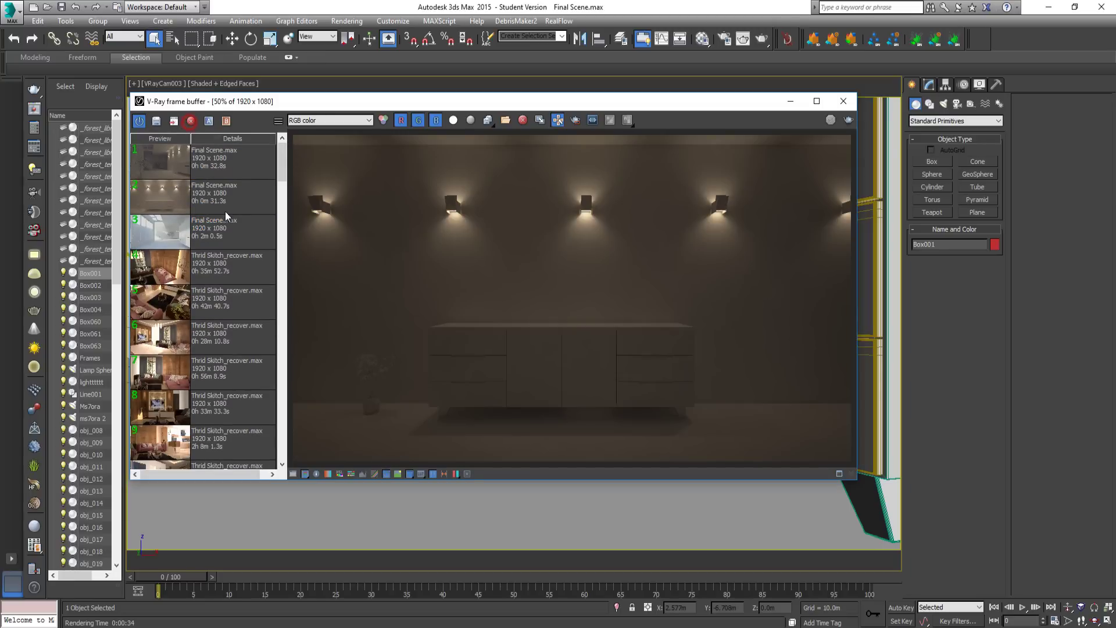
- Compare the saved Final Scene renders from the history, ending with the daylight render loaded
click(229, 226)
click(230, 226)
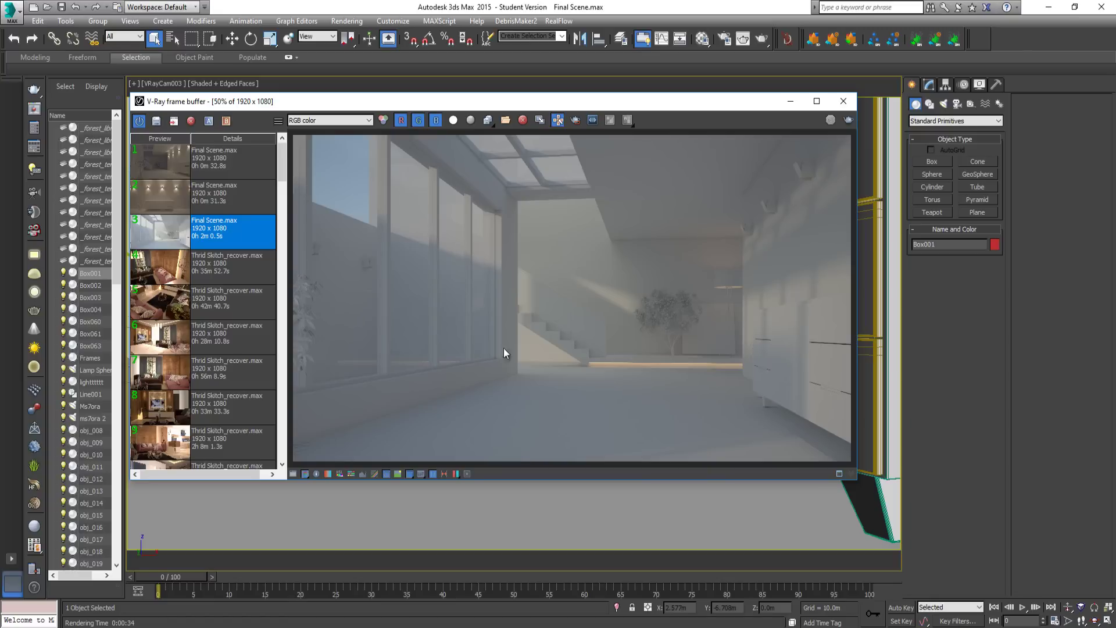
click(233, 200)
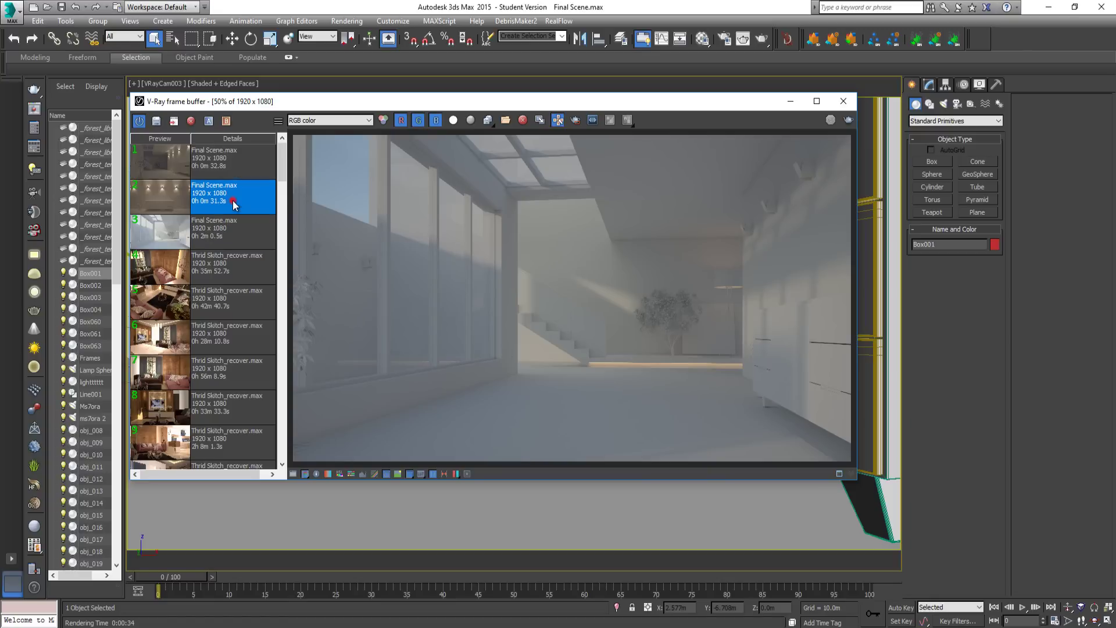
click(232, 154)
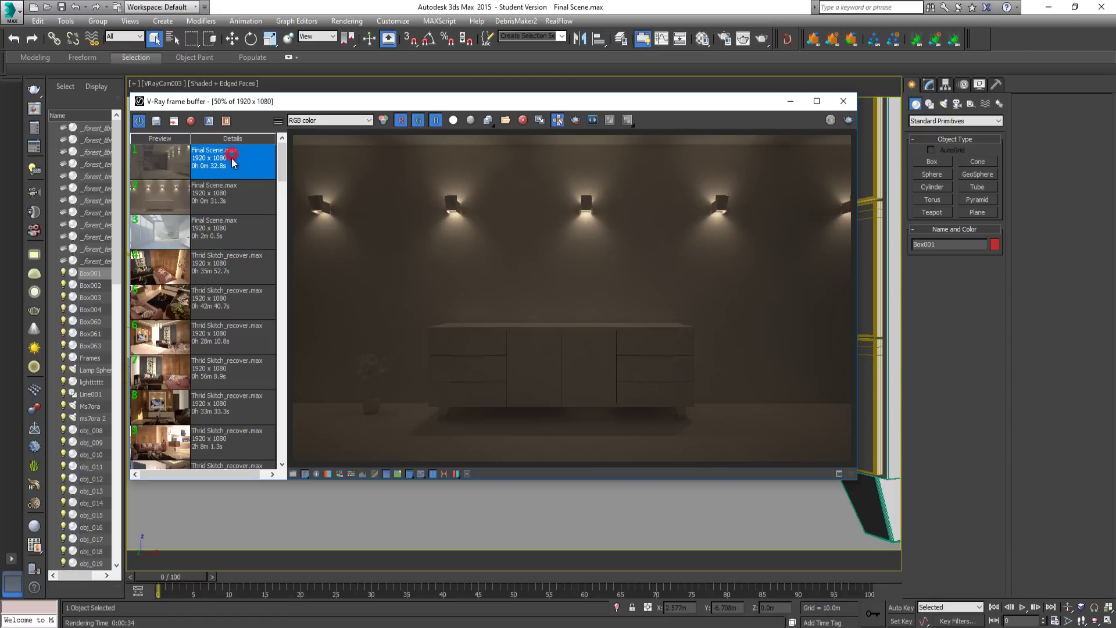
click(227, 232)
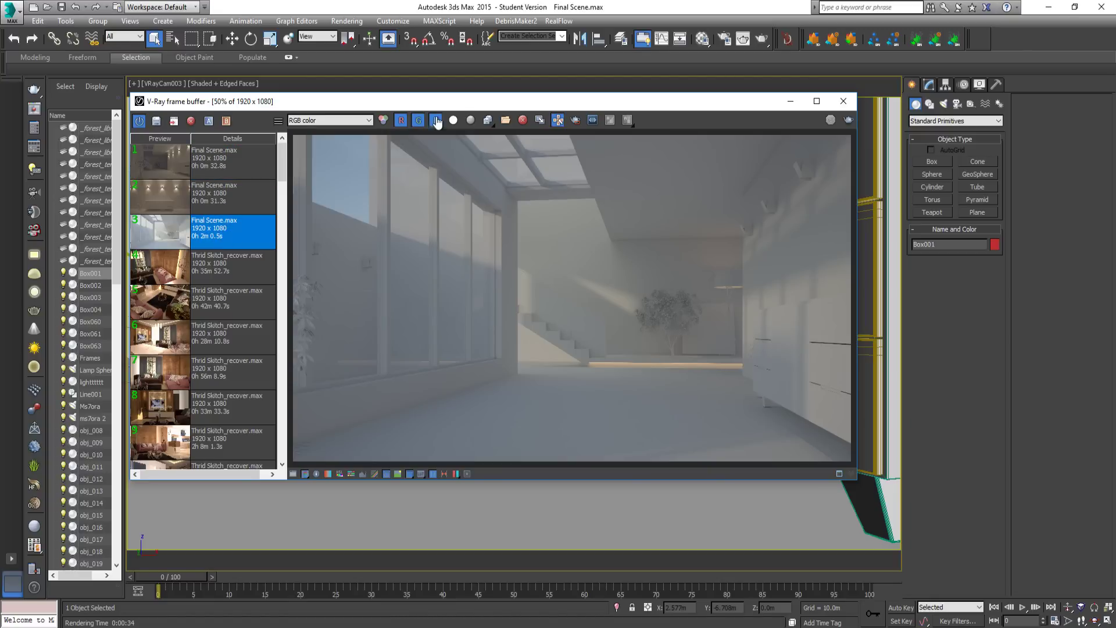
- Look through the Alpha and V-Ray render element channels of the daylight render and return to RGB color
click(361, 120)
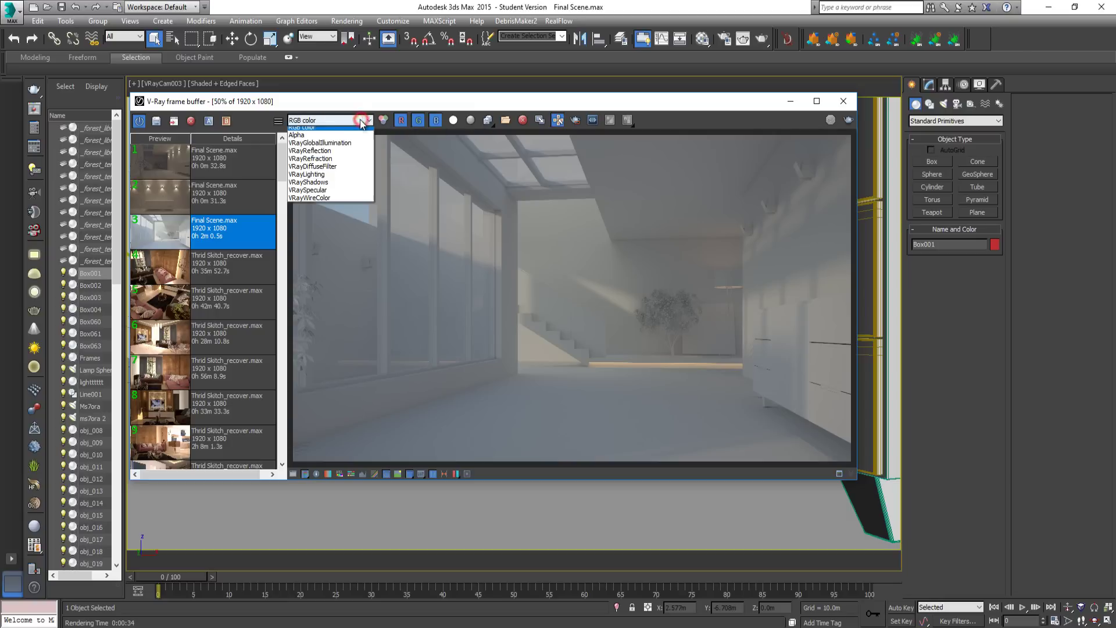
click(308, 136)
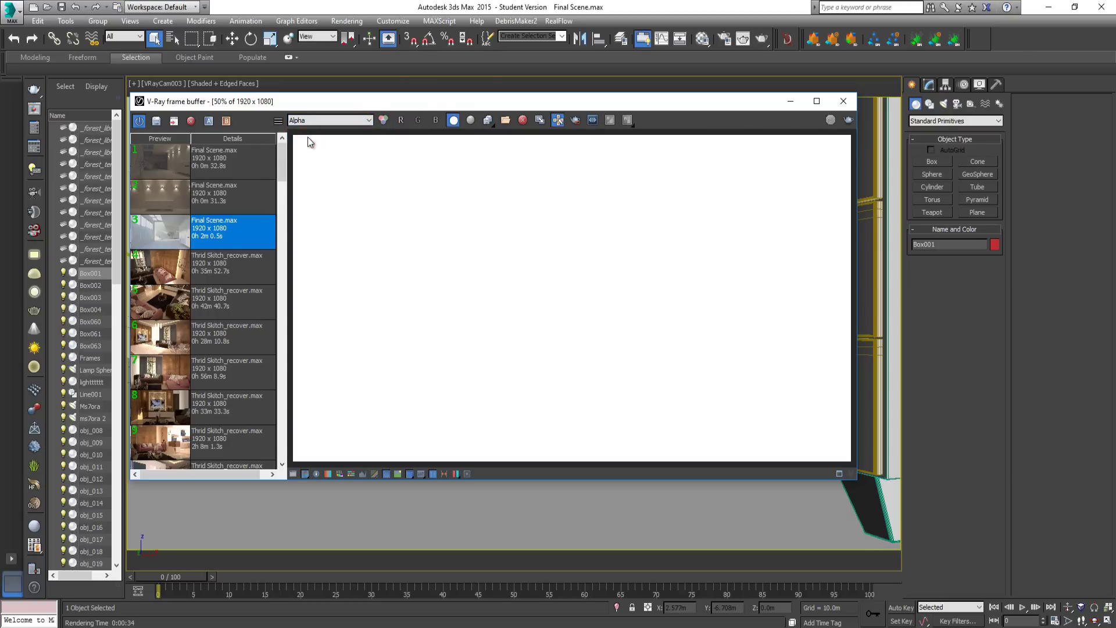
key(Down)
key(Down)
key(Down)
key(Down)
key(Down)
key(Down)
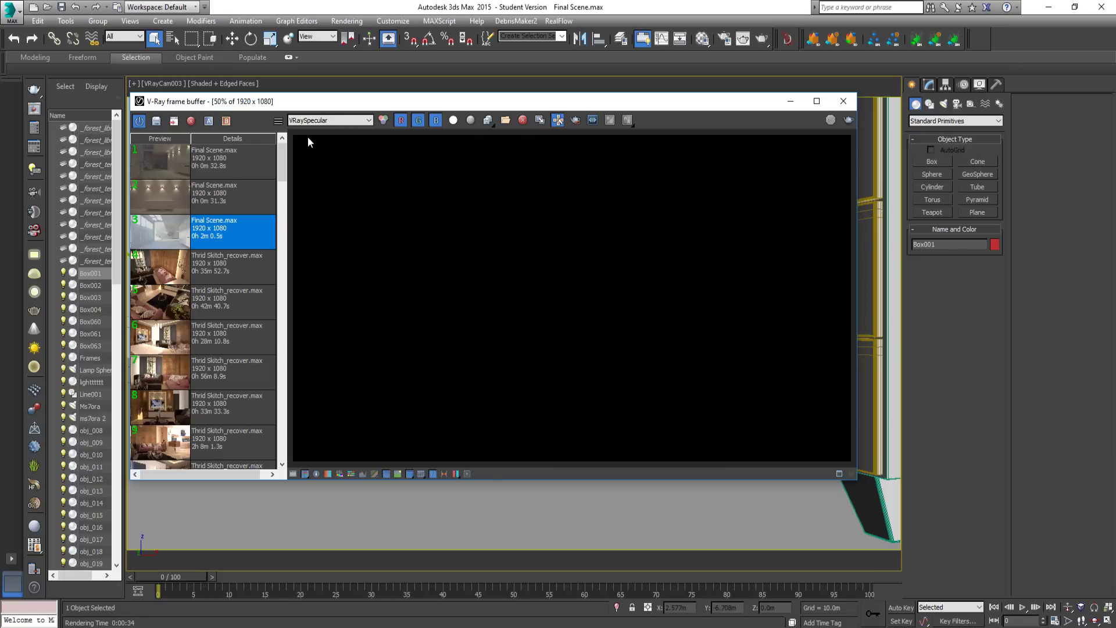
key(Down)
key(Down)
key(Down)
key(Down)
key(Home)
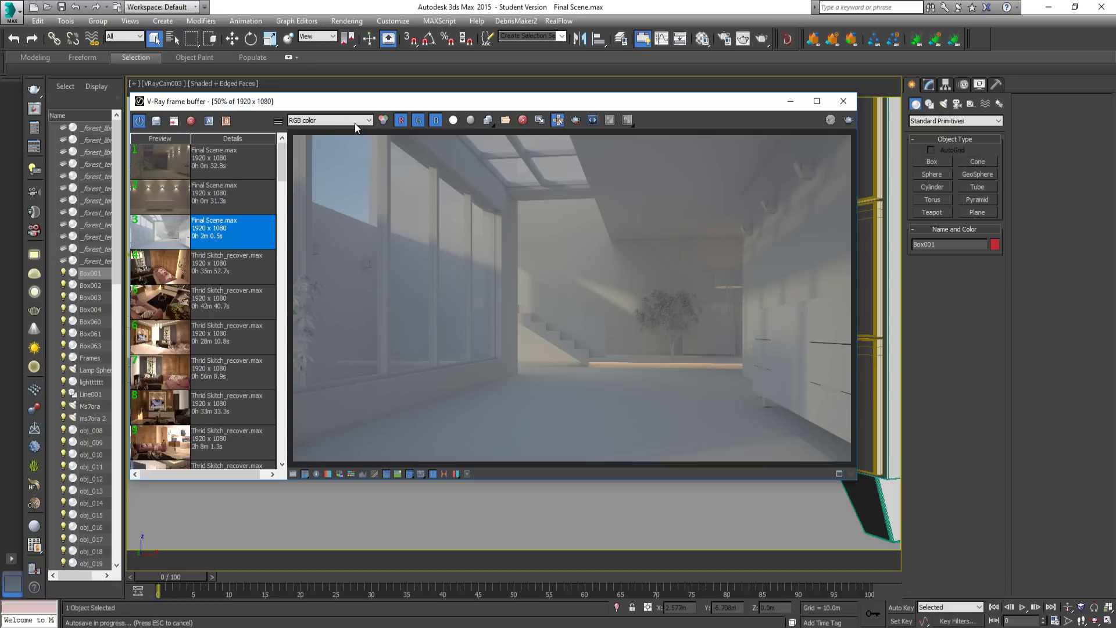
click(354, 120)
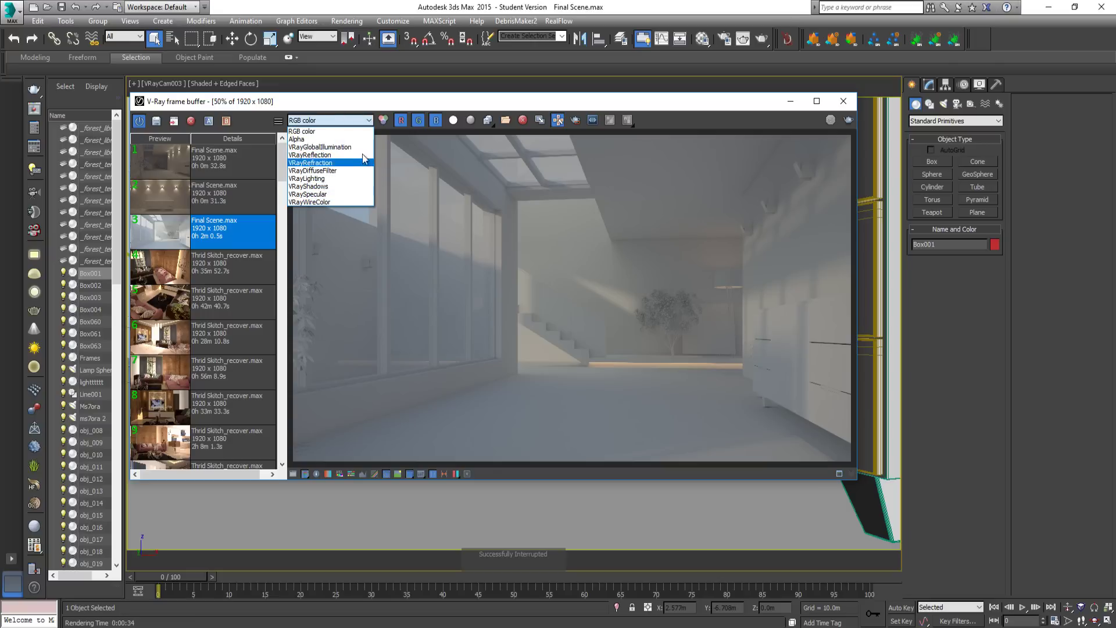
click(456, 181)
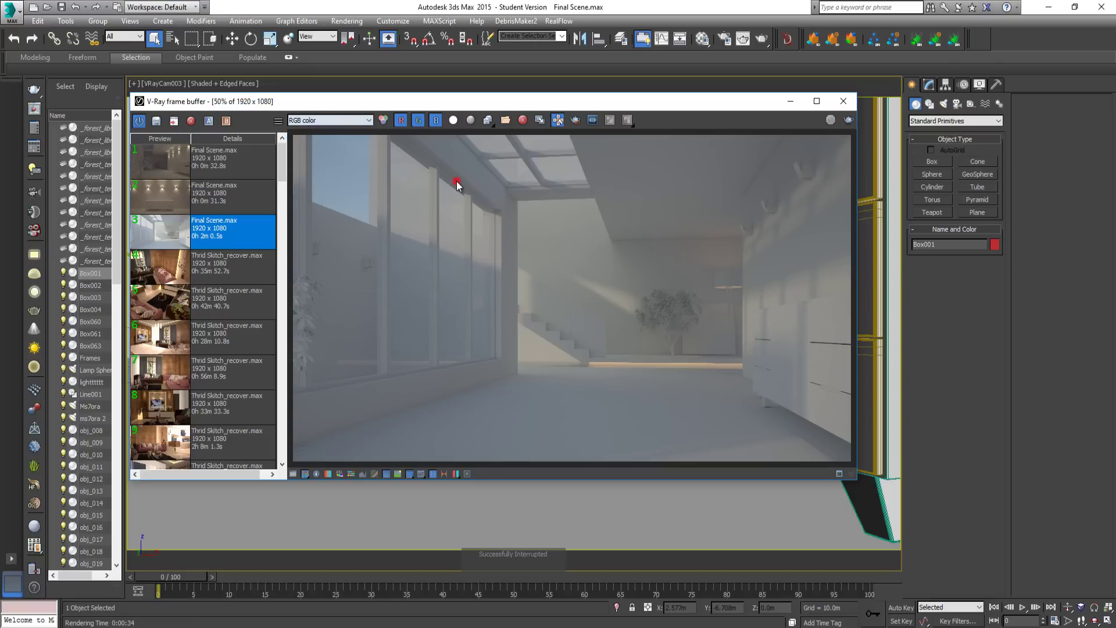
- Save all image channels of the render to the desktop as JPEG files named Render 111111 at quality 100
click(491, 118)
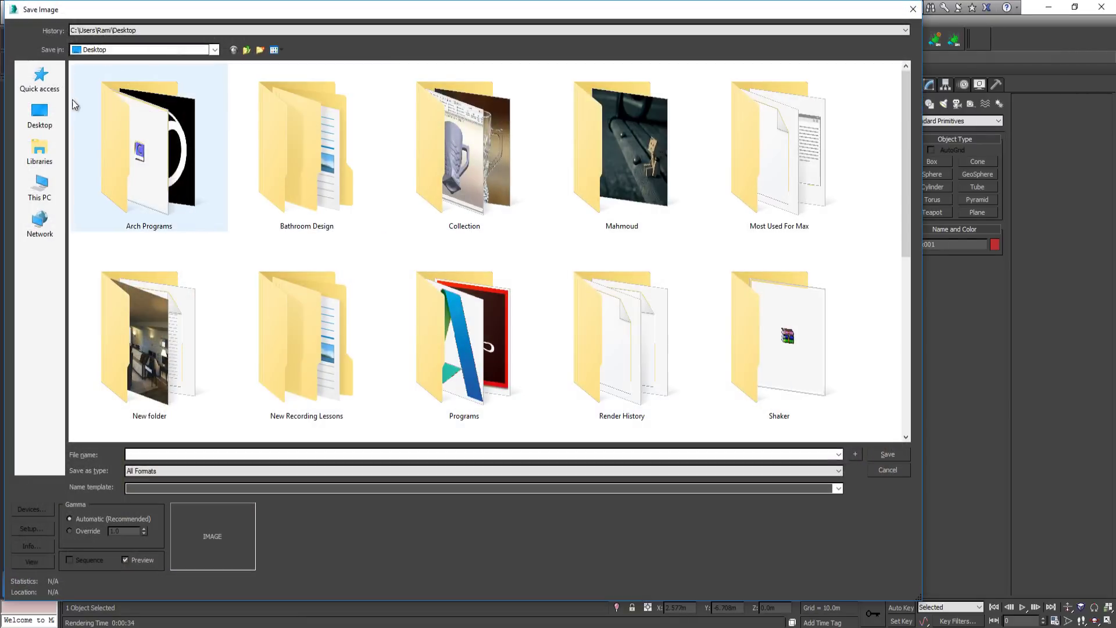
click(58, 113)
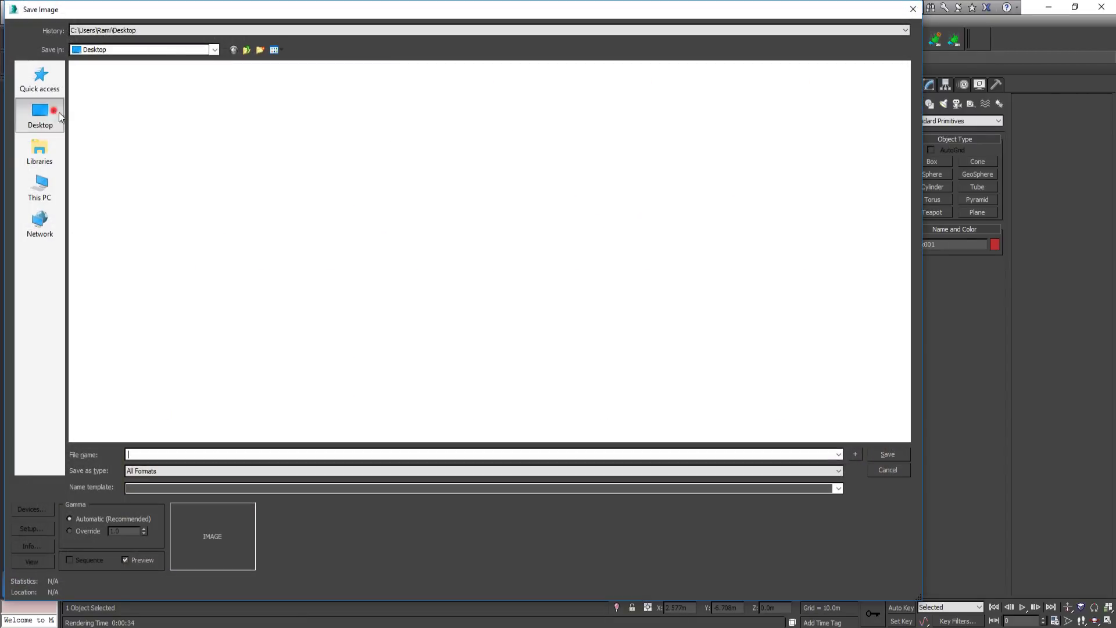
click(475, 453)
text(R)
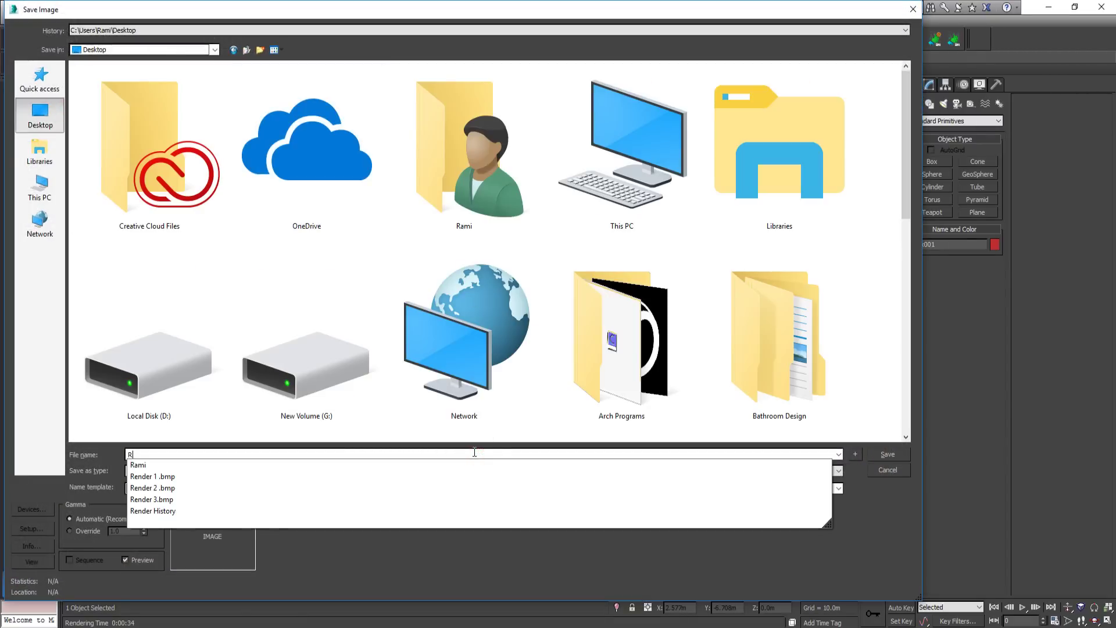
text(ender )
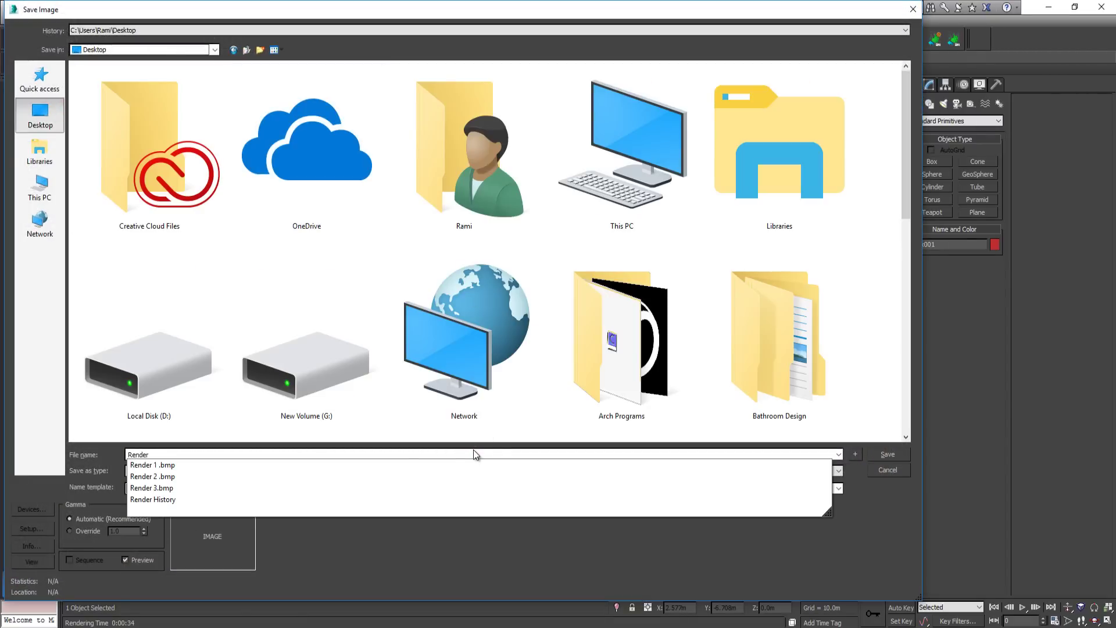
text(111111)
click(424, 470)
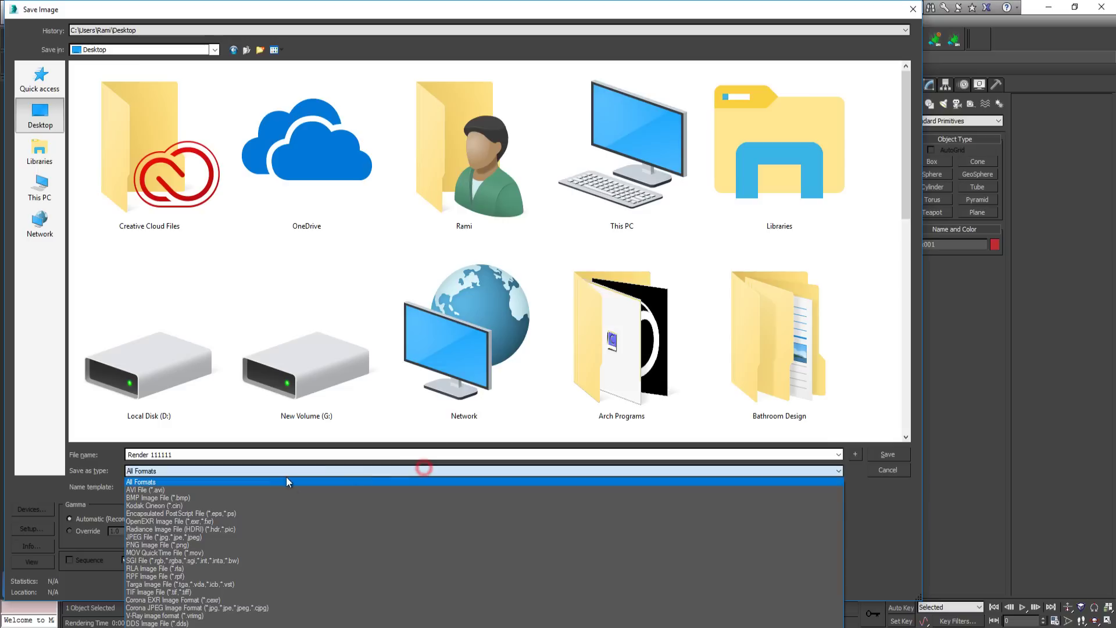
click(175, 537)
click(888, 455)
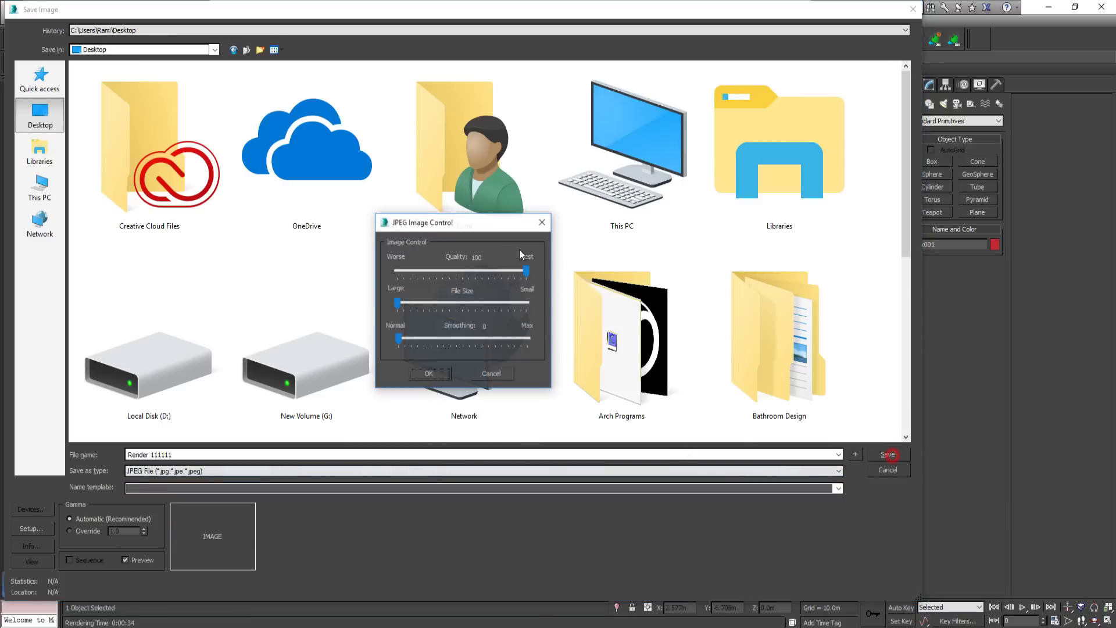
click(432, 372)
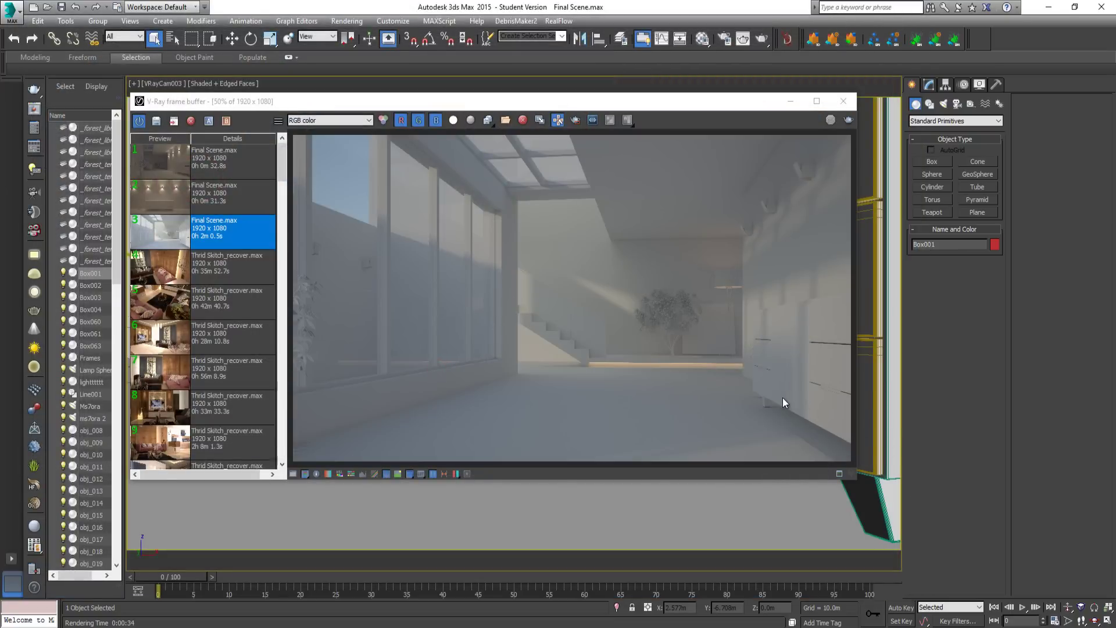
- Show the Windows desktop and delete the exported Render 111111 channel images, keeping Render 1, Render 2 and Render 3
key(super+d)
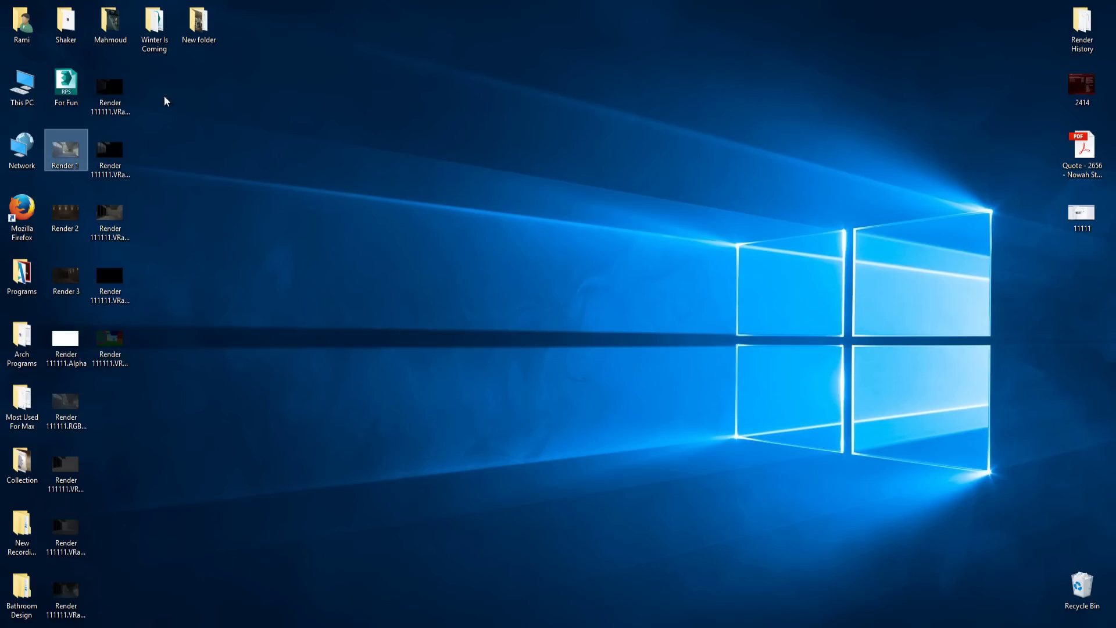
drag(171, 67, 111, 345)
ctrl+drag(92, 614, 57, 381)
ctrl+click(62, 366)
key(Delete)
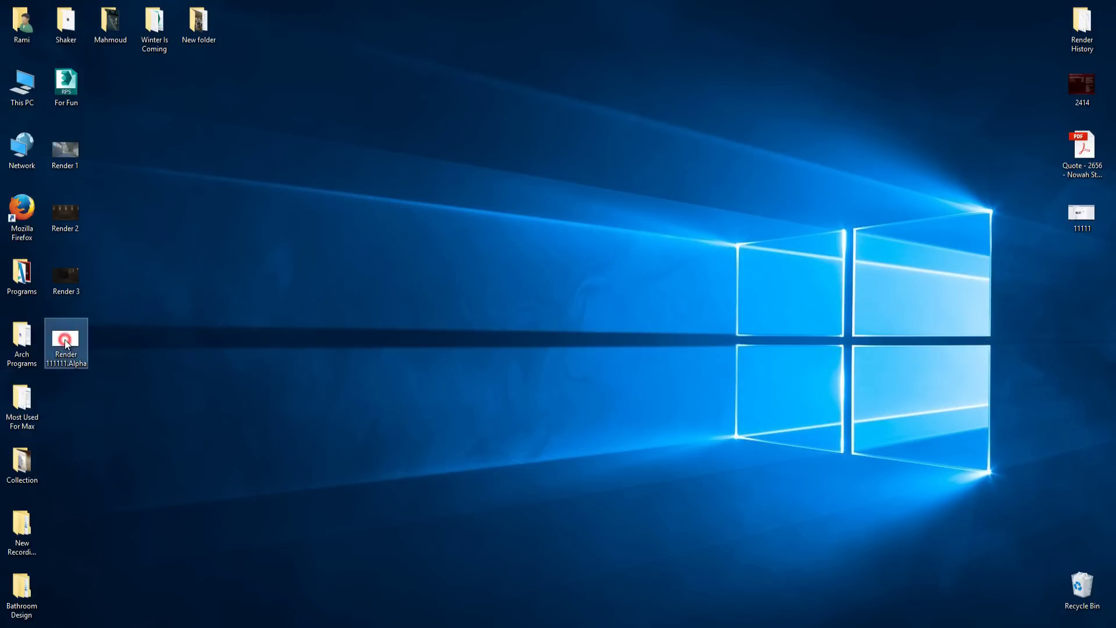
- Return to 3ds Max and load the first Thrid Skitch_recover render and the 2m 39.1s Second Sketch render from the history
click(299, 584)
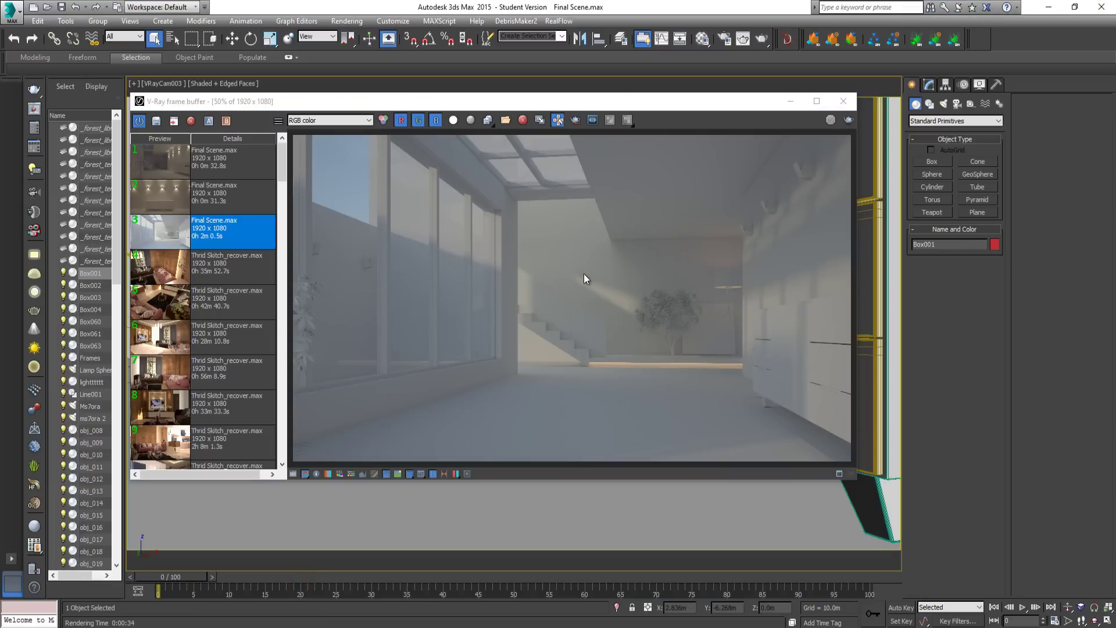
drag(284, 165, 285, 178)
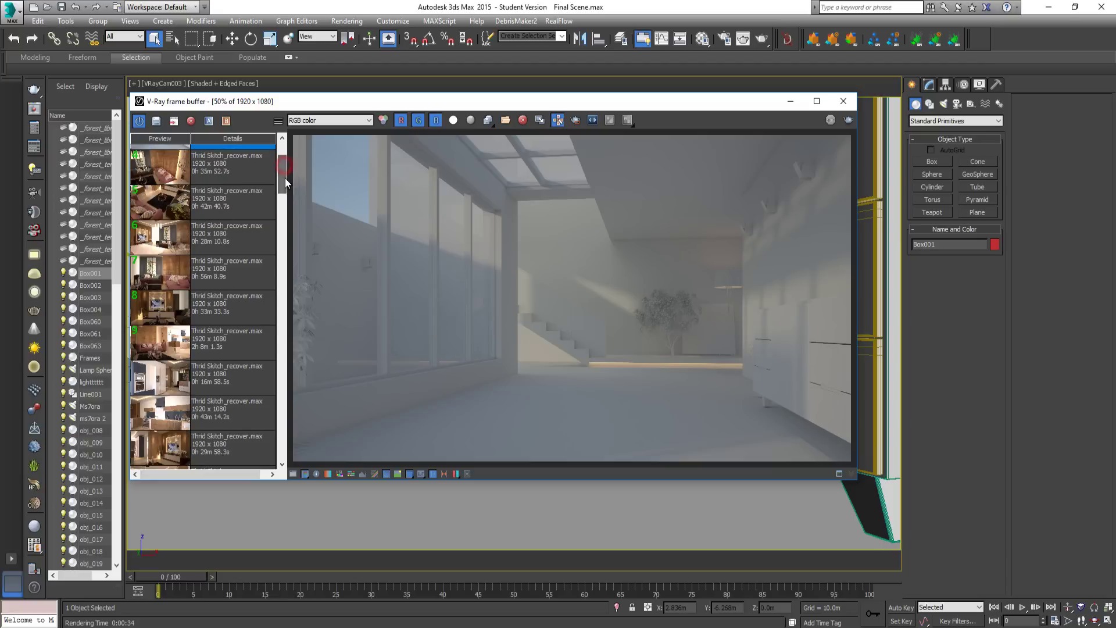
click(231, 172)
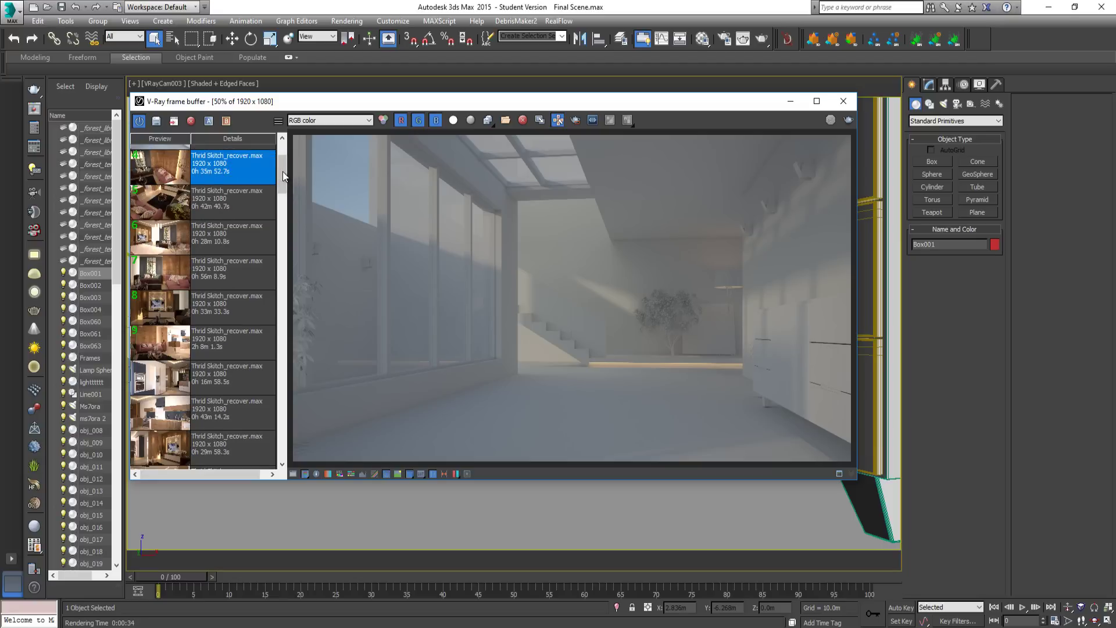
drag(284, 182, 271, 432)
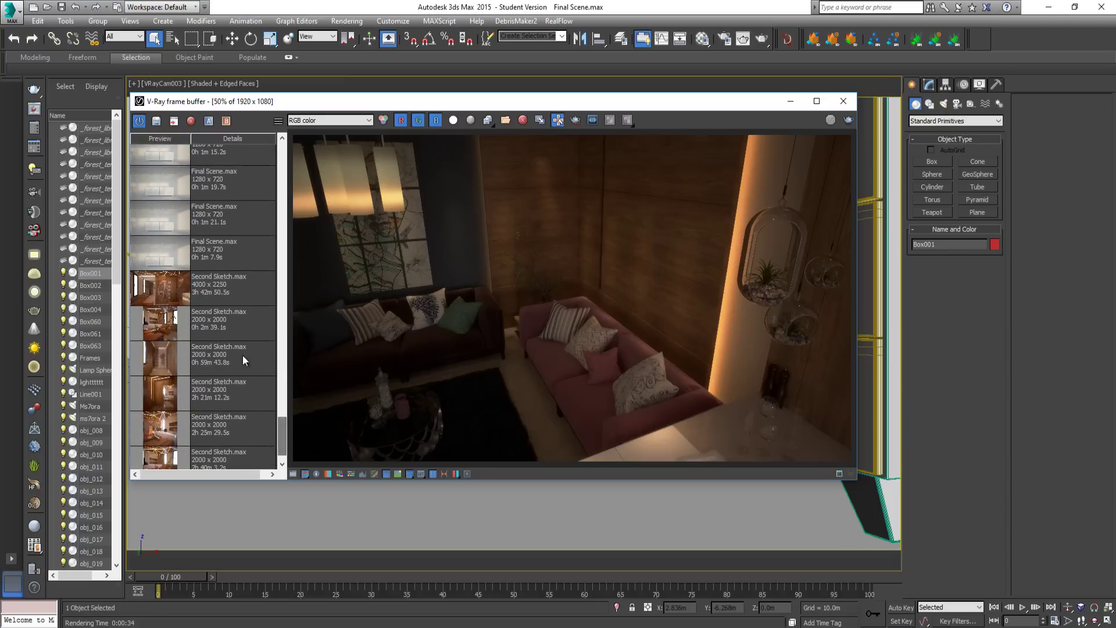
click(221, 328)
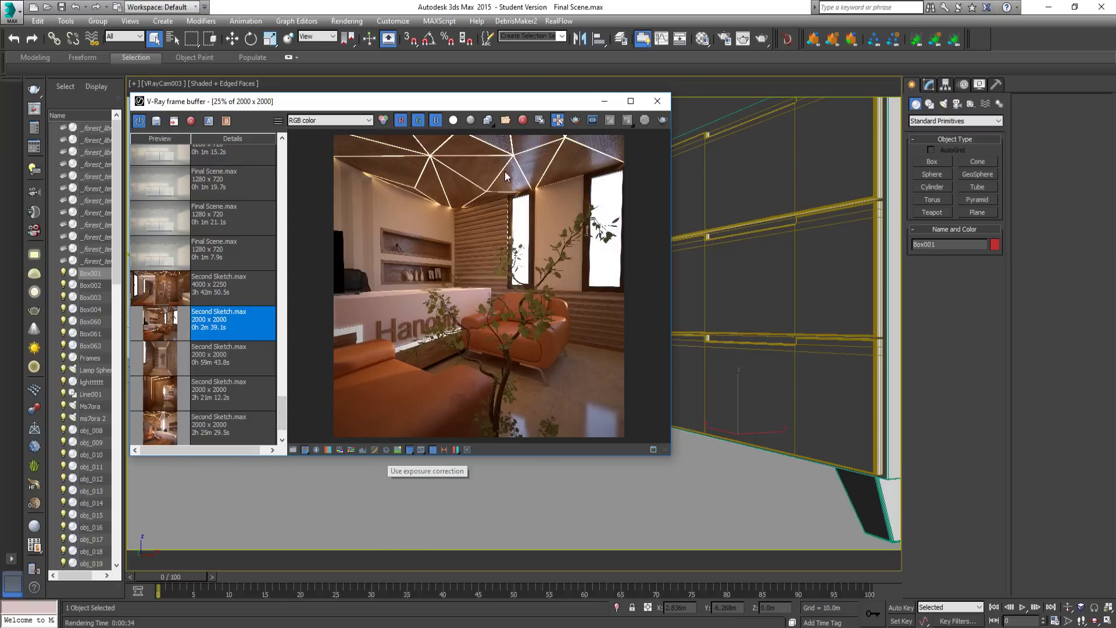
- Maximize the V-Ray frame buffer, view the lens effects settings beside the Second Sketch render and hide them again
double_click(531, 103)
scroll(623, 204, up, 1)
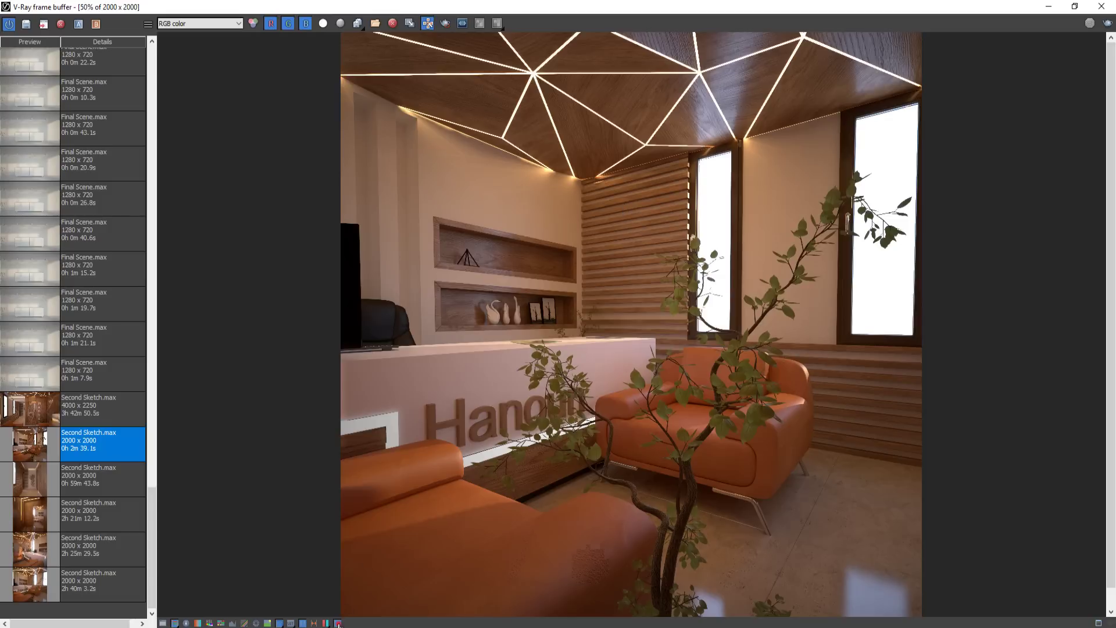
click(338, 623)
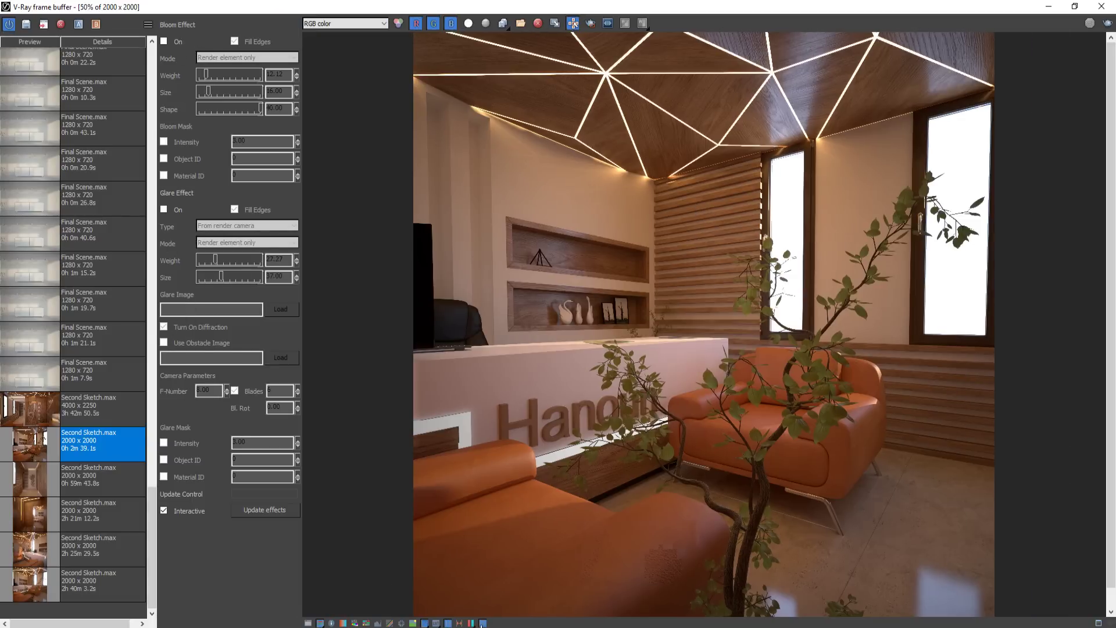
click(482, 624)
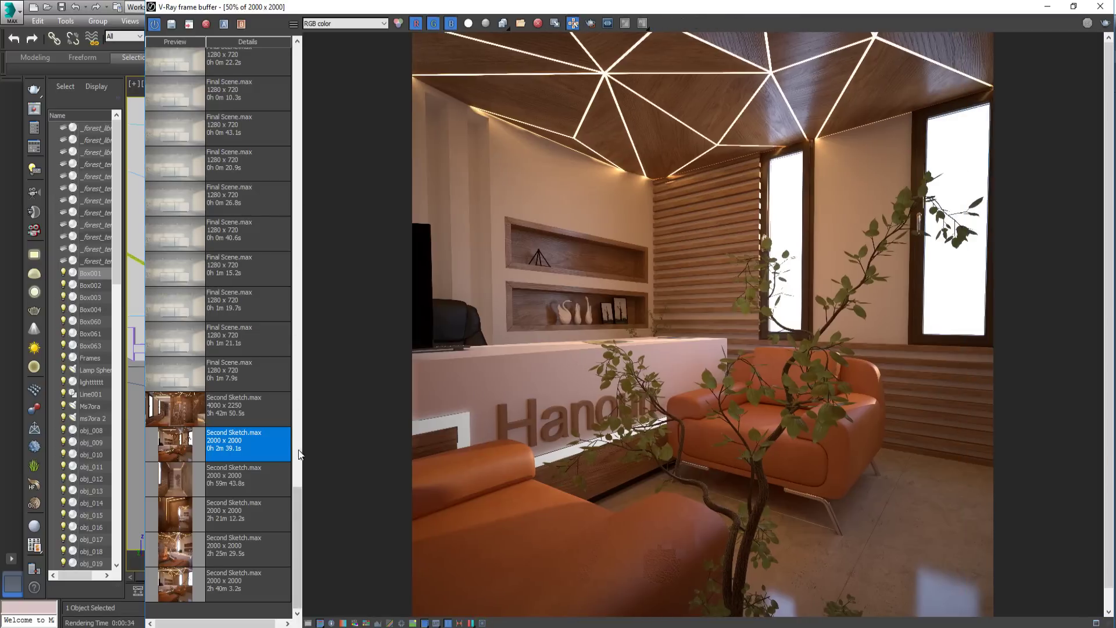
- Load the newest Final Scene render from the history, and close and reopen the frame buffer at its normal window size
drag(299, 498, 309, 41)
click(240, 53)
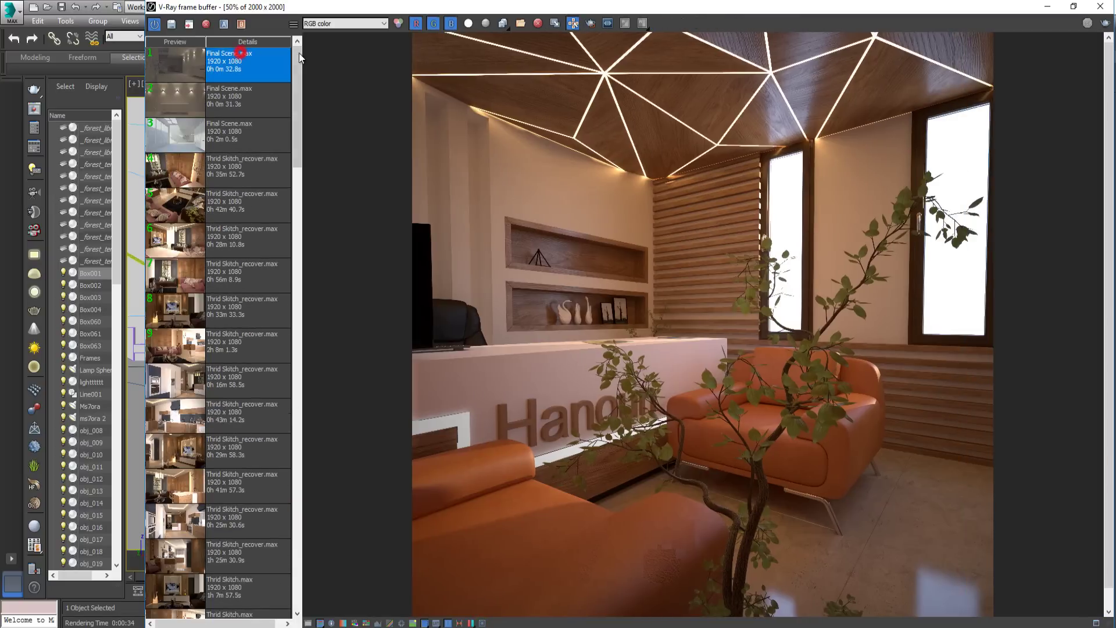
click(1074, 6)
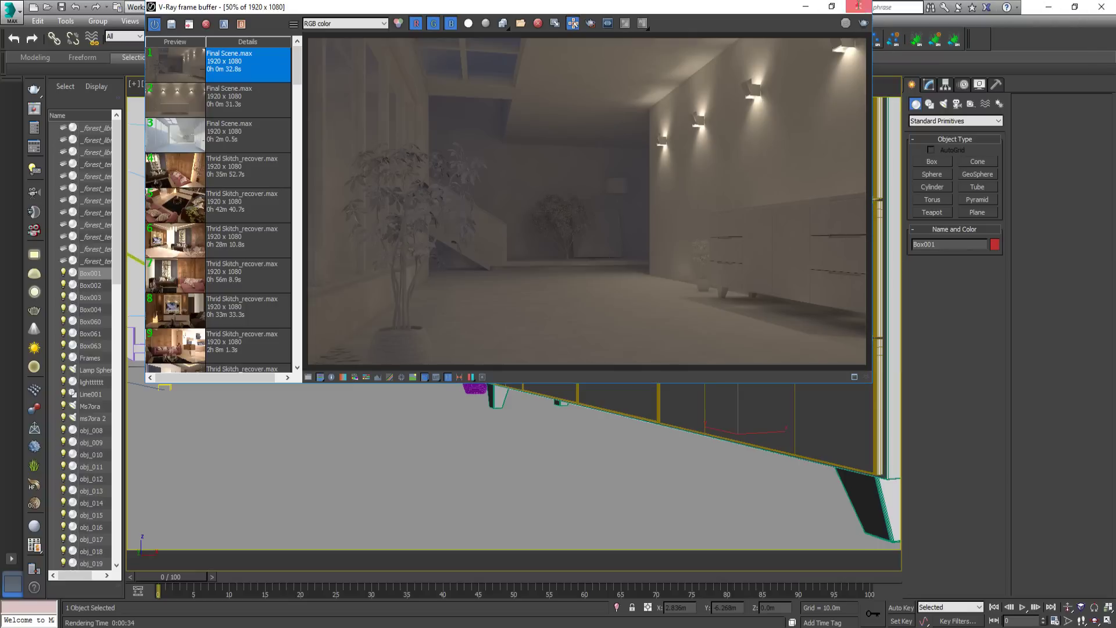
click(858, 6)
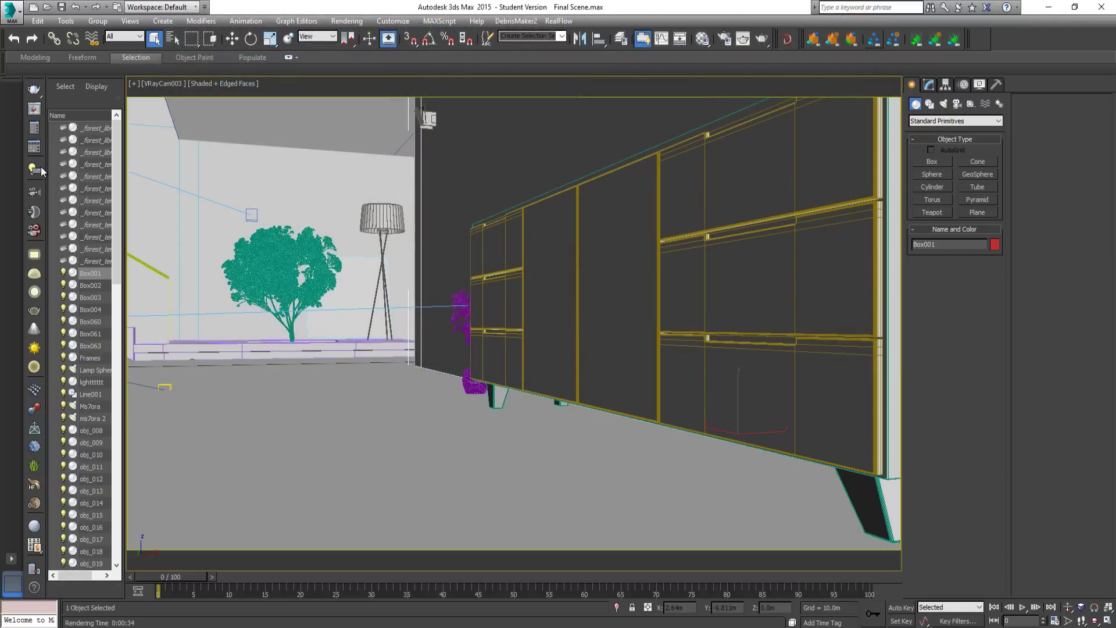
click(34, 109)
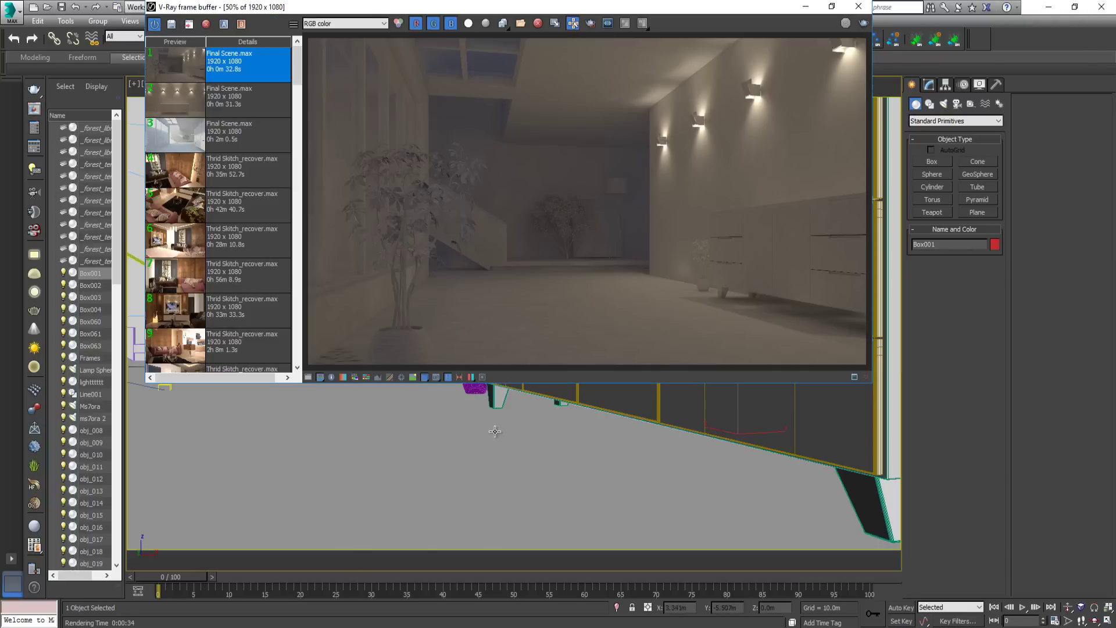
- Open the lens effects settings and turn on both the bloom effect and the glare effect
click(482, 377)
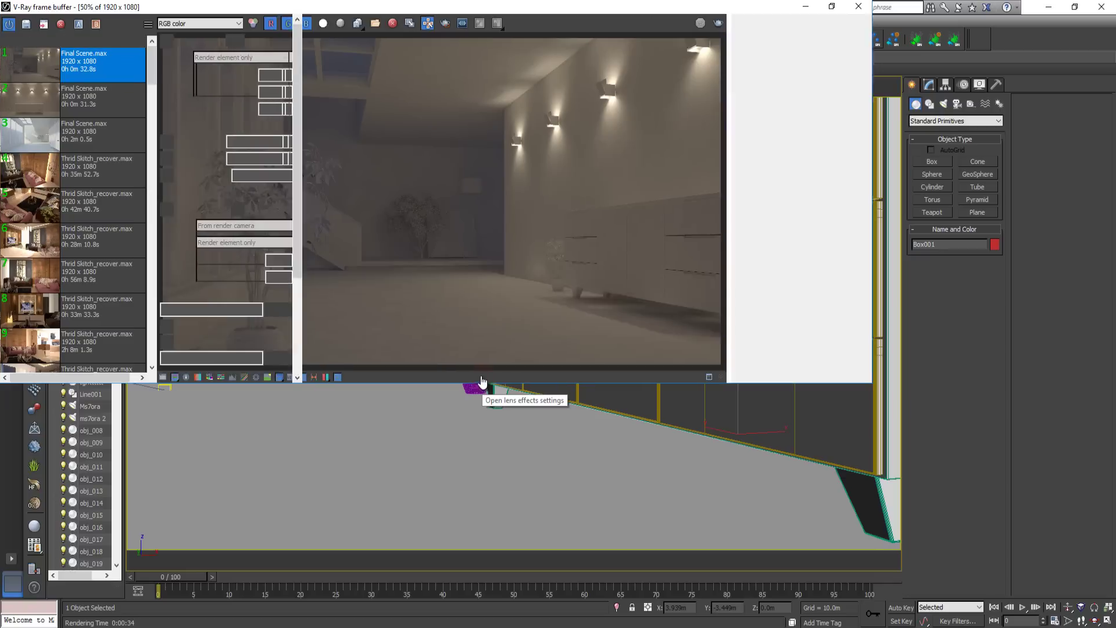
click(165, 41)
click(164, 210)
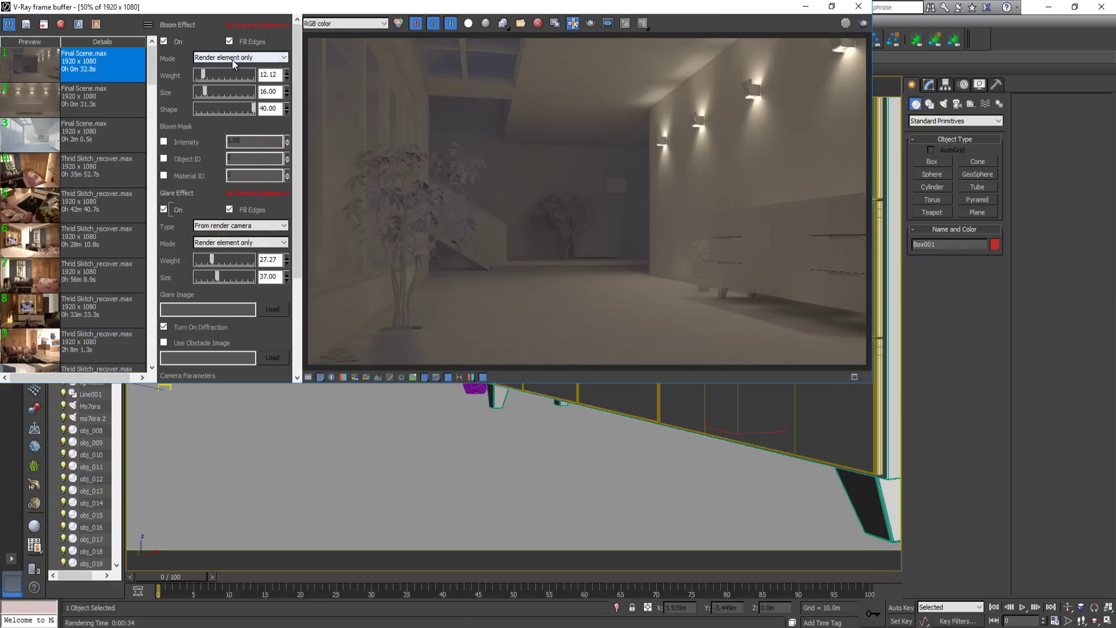
- Review the mode options of the bloom and glare effects and keep both on Render element only
click(233, 61)
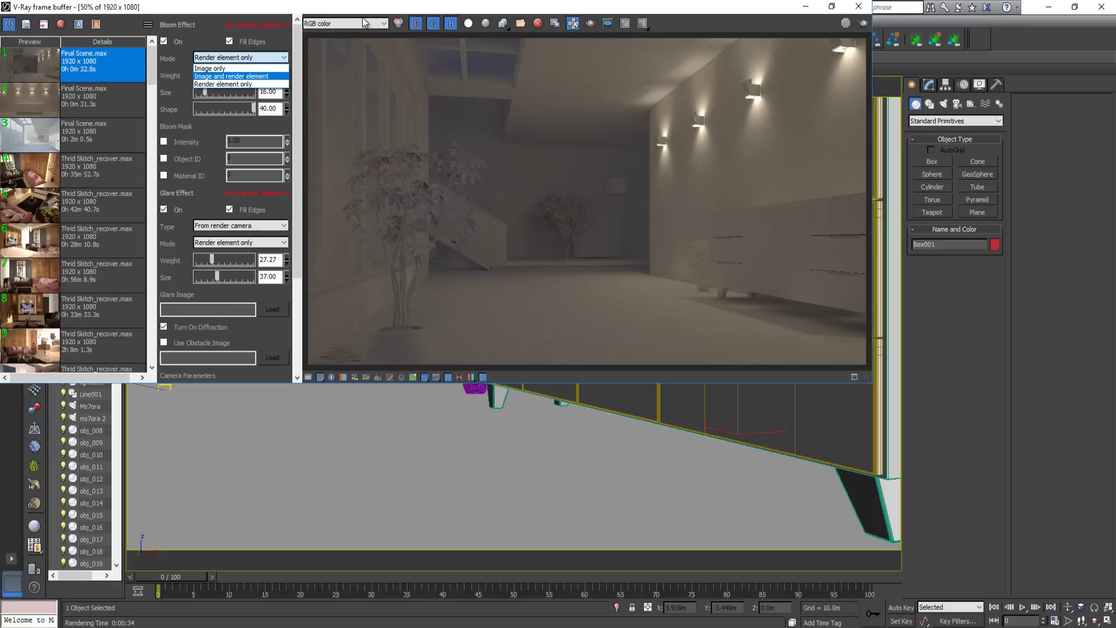
click(250, 248)
click(250, 248)
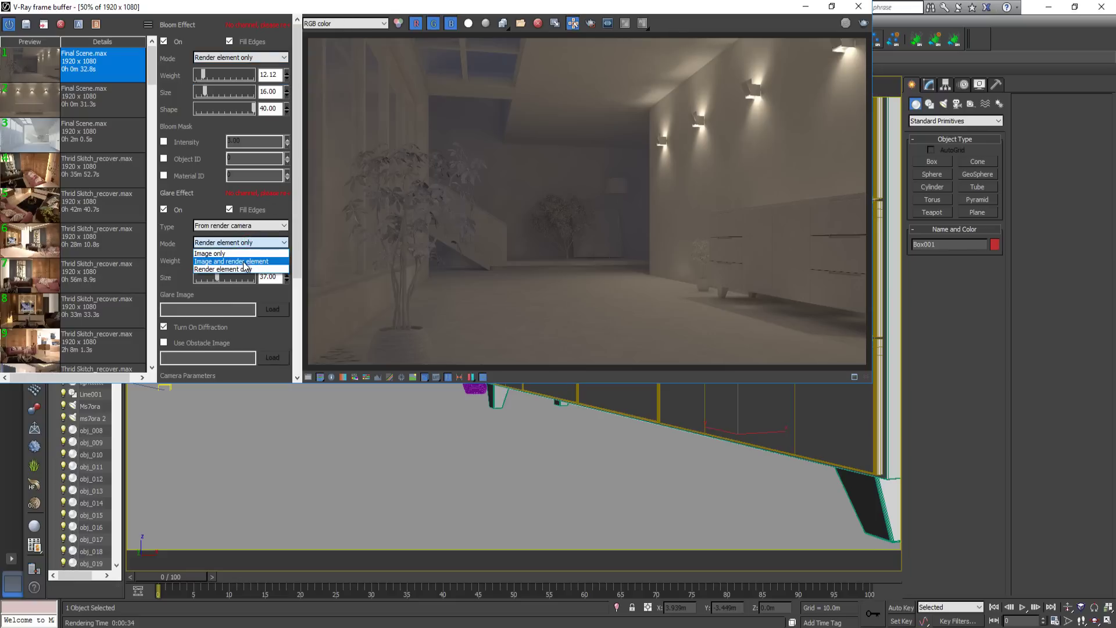
click(245, 268)
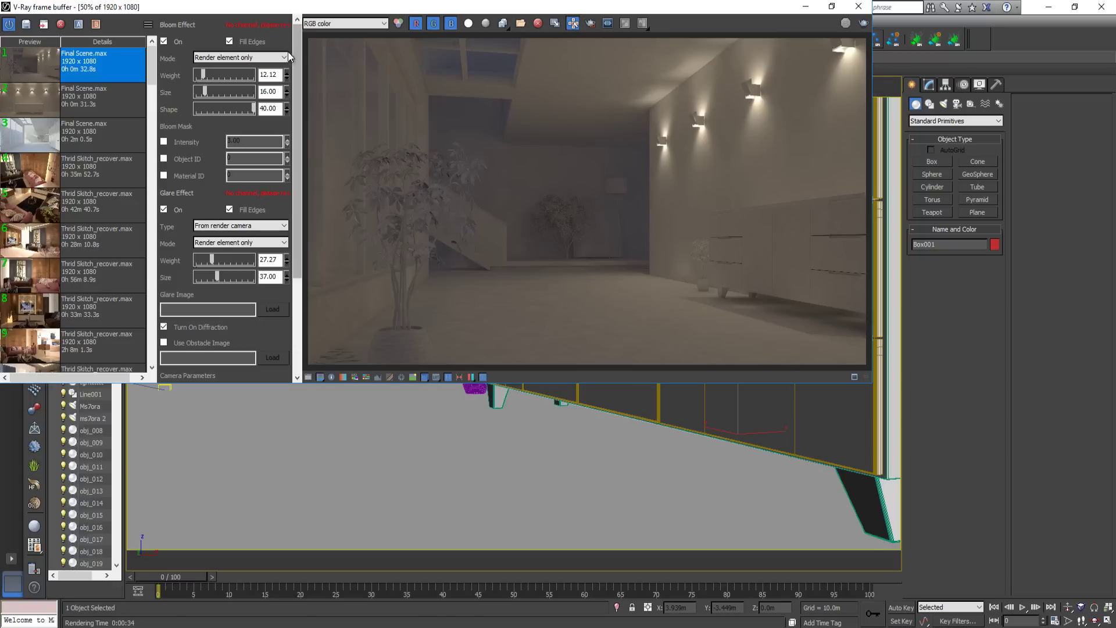
- Turn the bloom and glare effects off and back on to compare the render with and without them
click(163, 42)
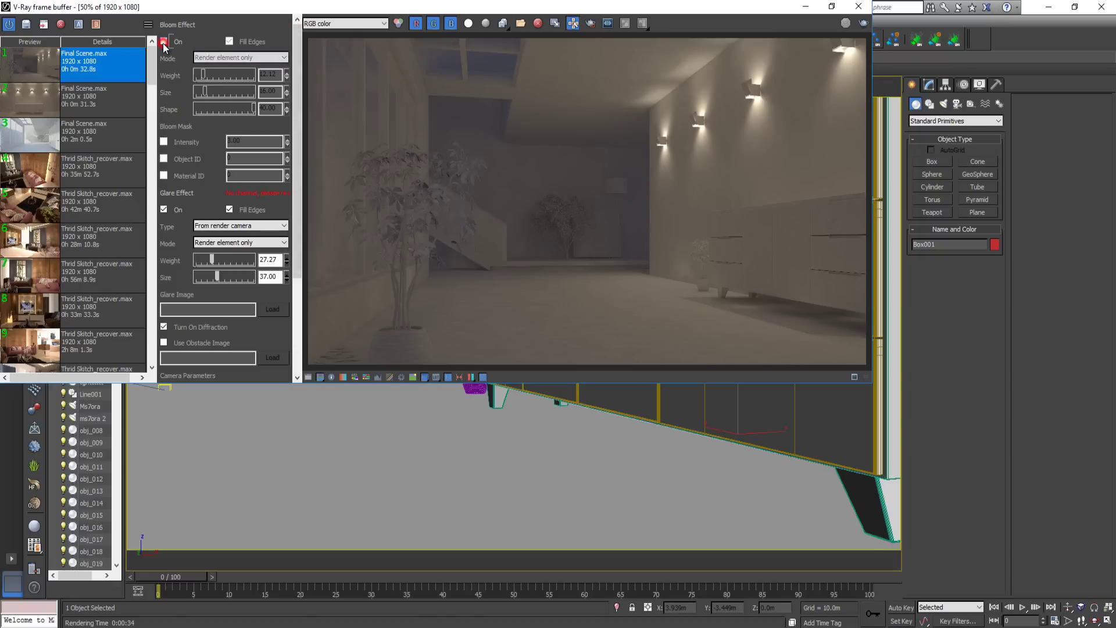
click(164, 209)
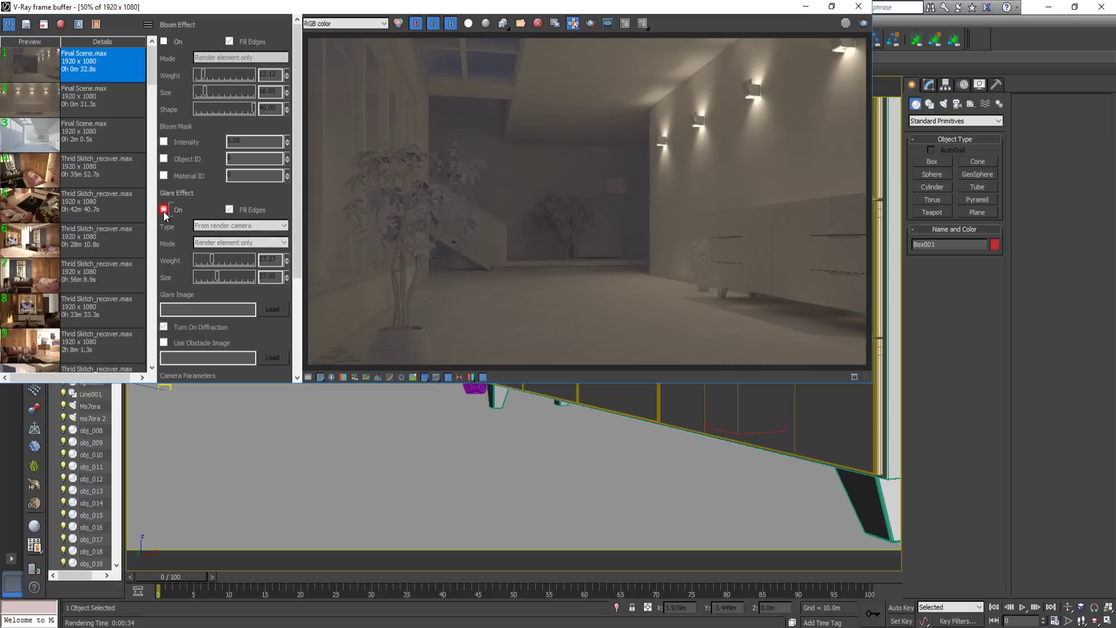
click(163, 42)
- Recheck the mode choices of the bloom and glare effects, keeping Render element only selected for each
click(242, 58)
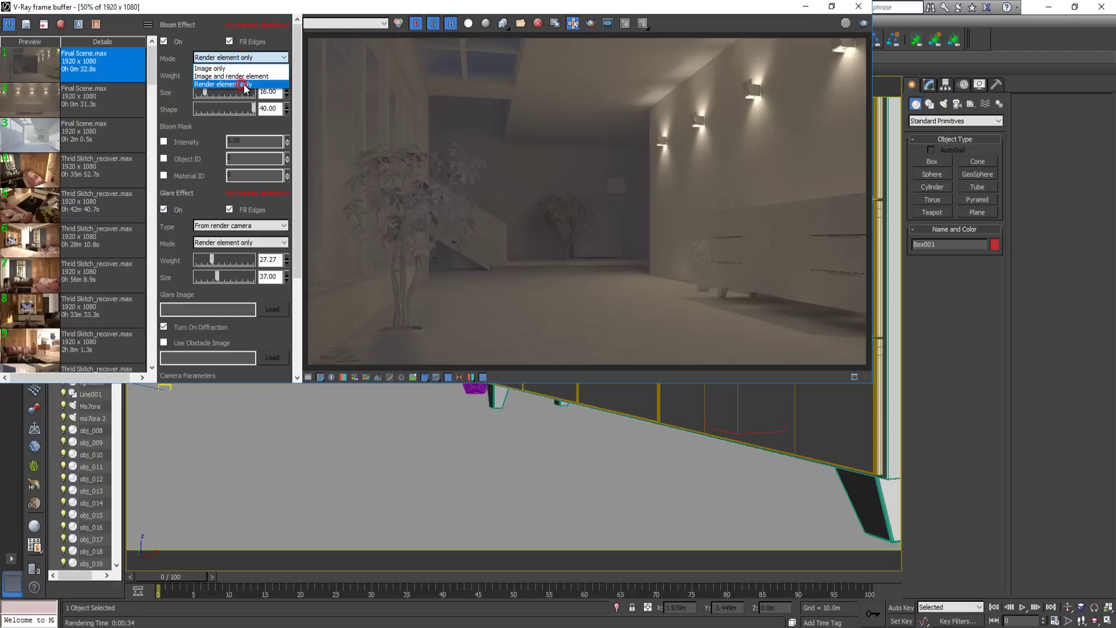
click(239, 83)
click(241, 242)
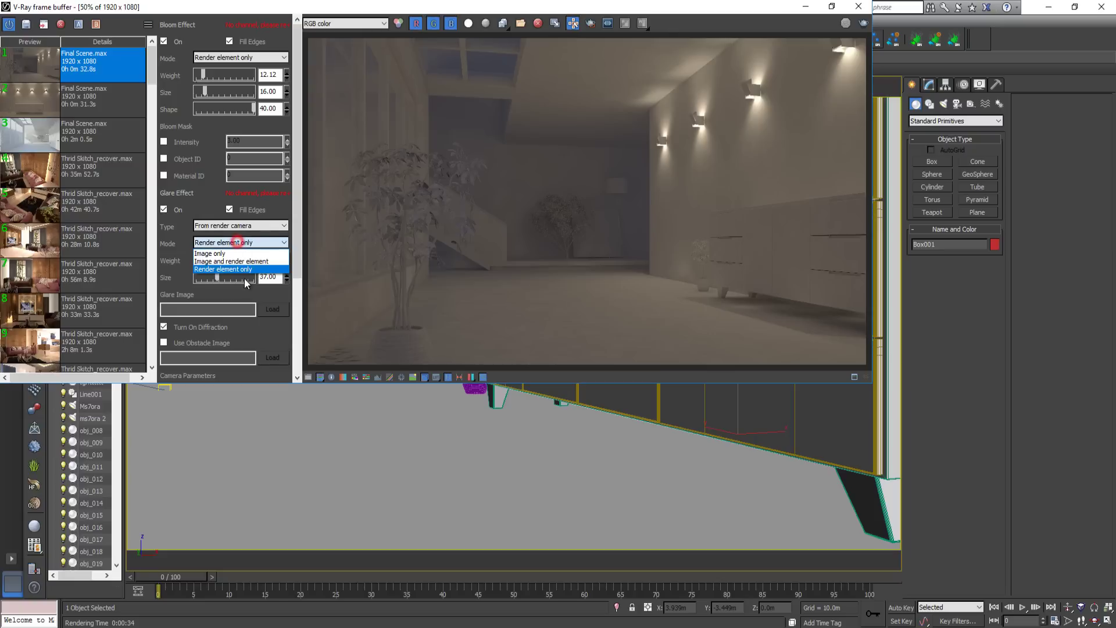
click(245, 267)
- Hide the lens effects settings and close the V-Ray frame buffer
scroll(153, 116, down, 5)
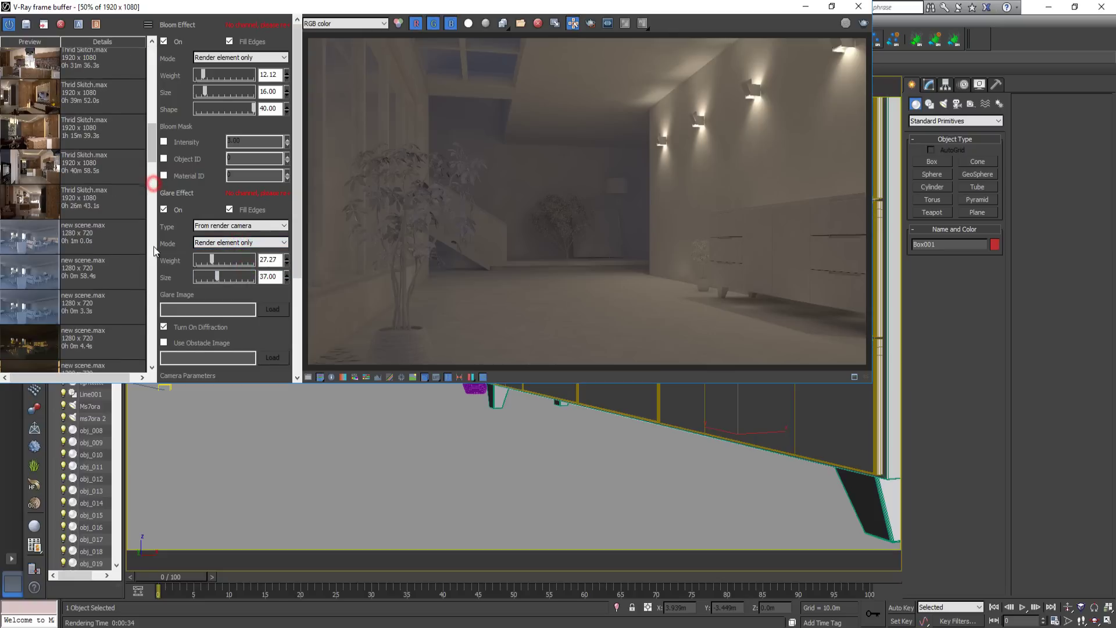
mouse_move(154, 144)
mouse_down()
mouse_move(148, 364)
mouse_move(140, 61)
mouse_up()
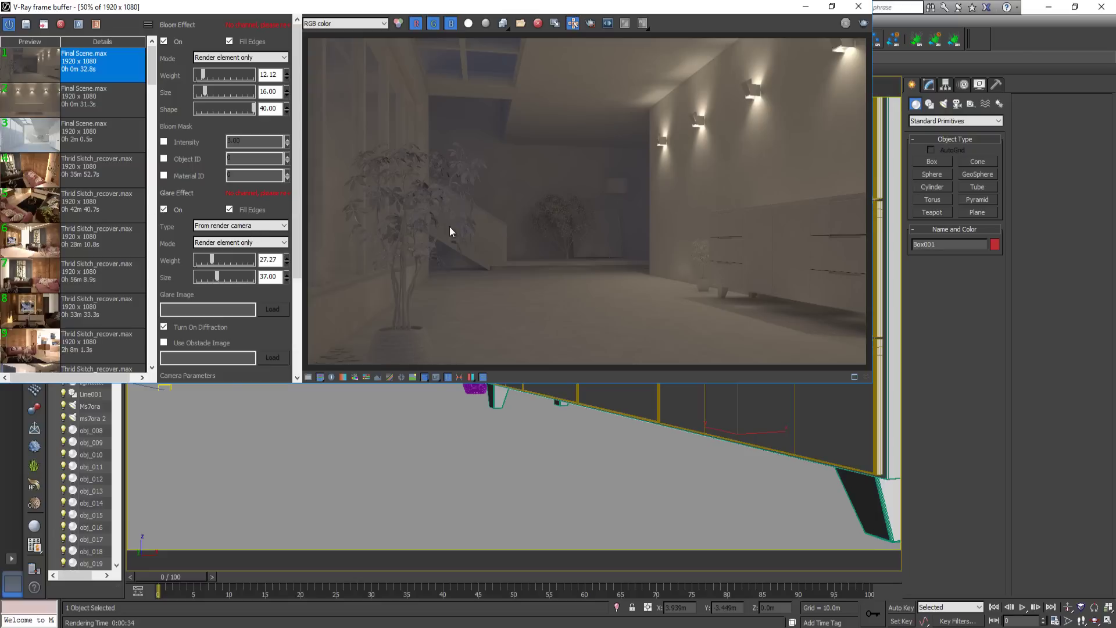
click(482, 376)
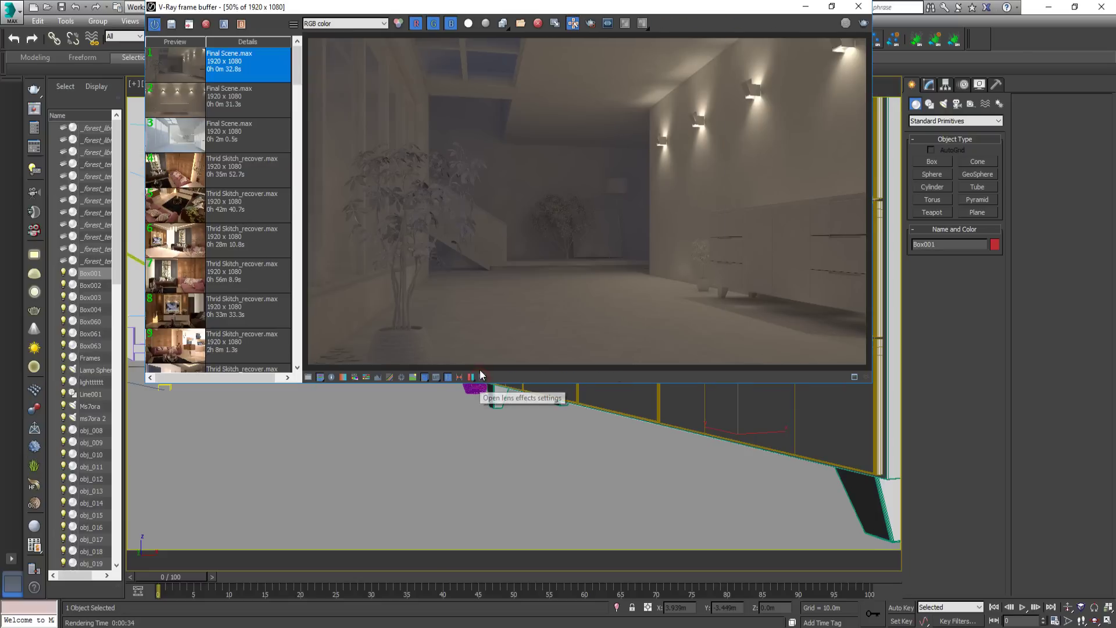
click(481, 376)
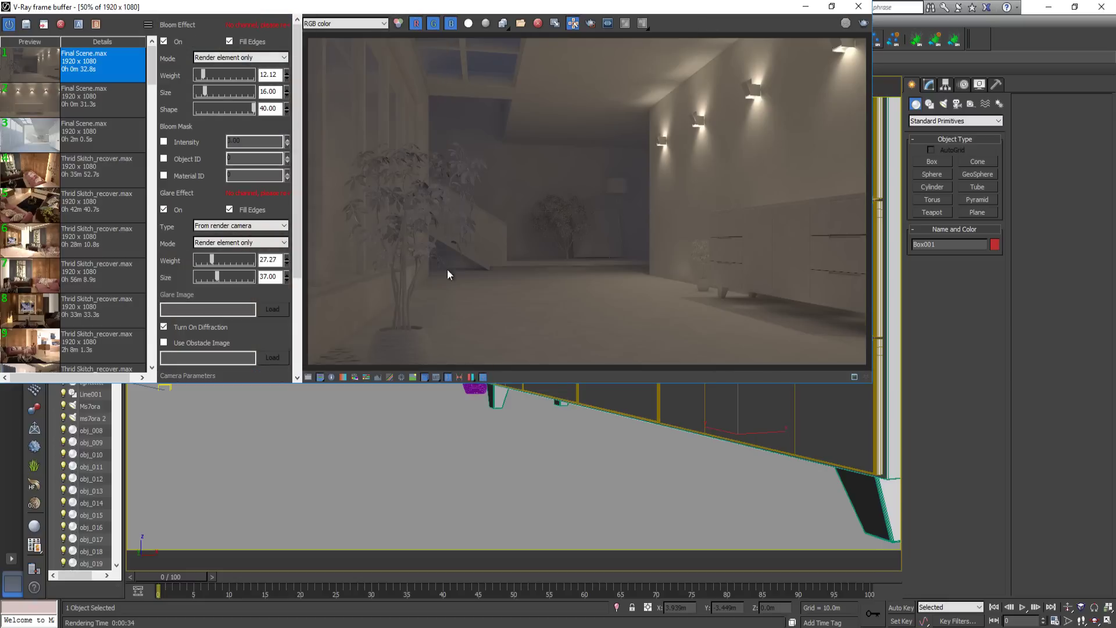
click(482, 376)
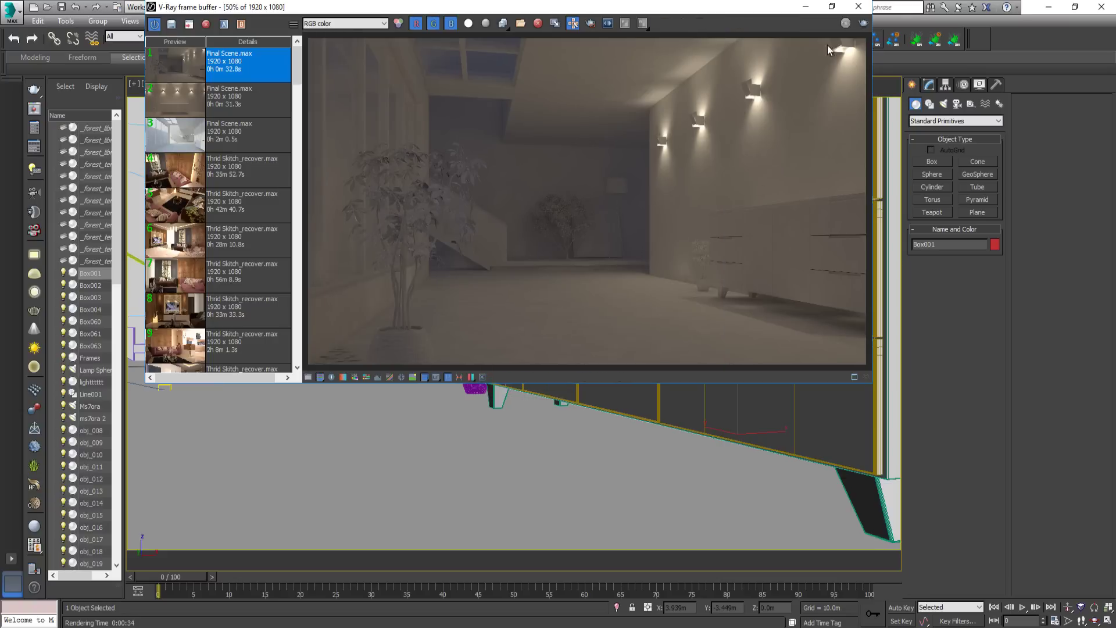
click(858, 6)
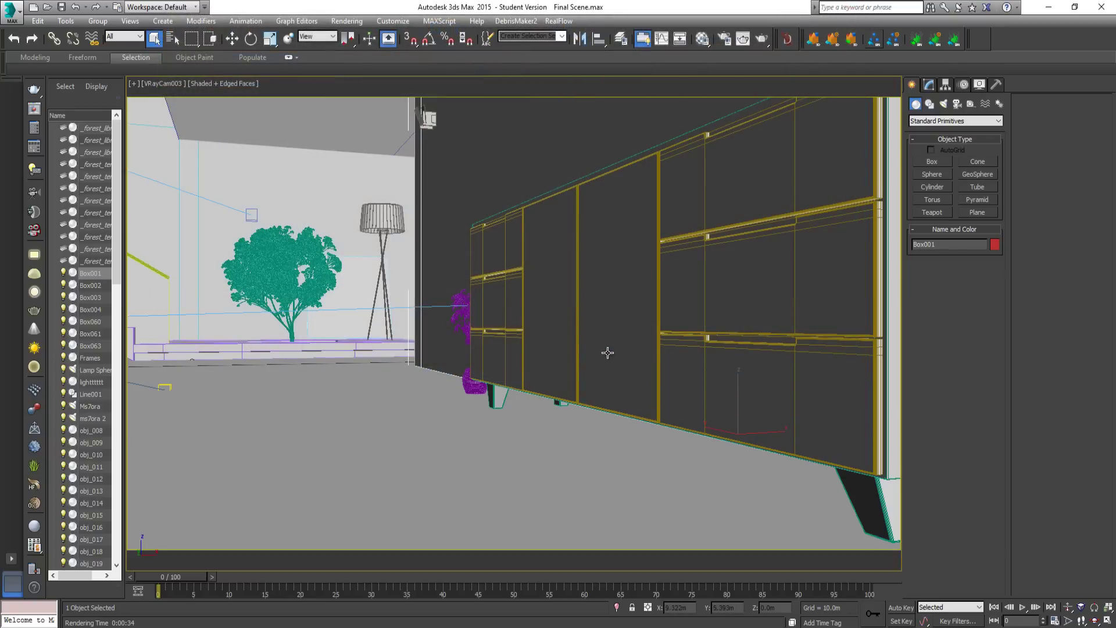
- Switch to the web browser and view the Nuwah Studio Facebook page, the Visualization Courses group and the Behance profile
click(542, 291)
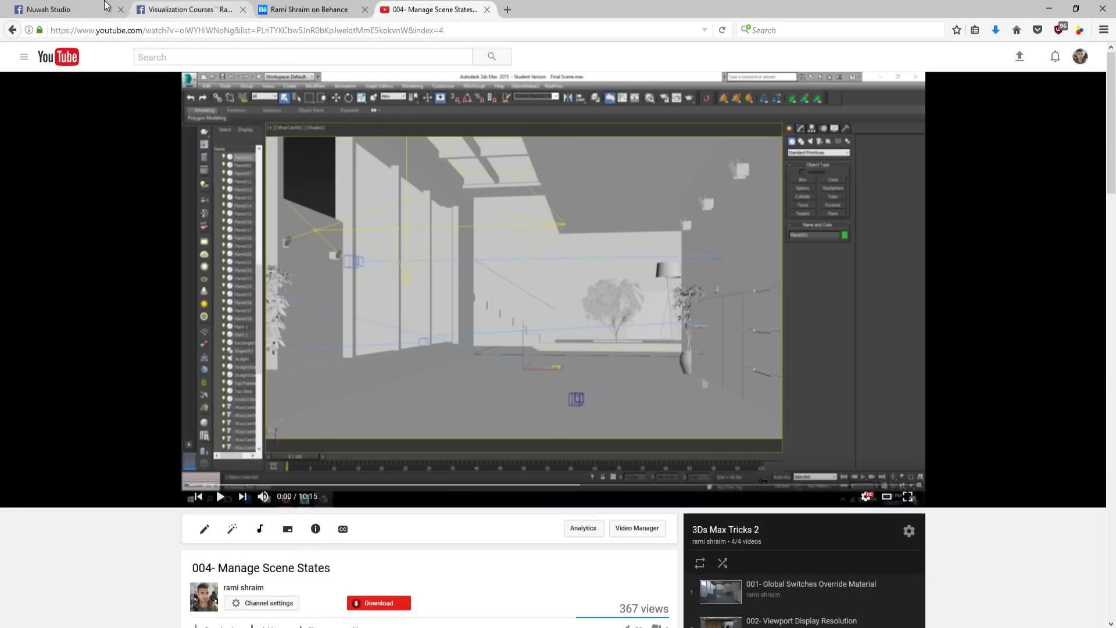
click(68, 8)
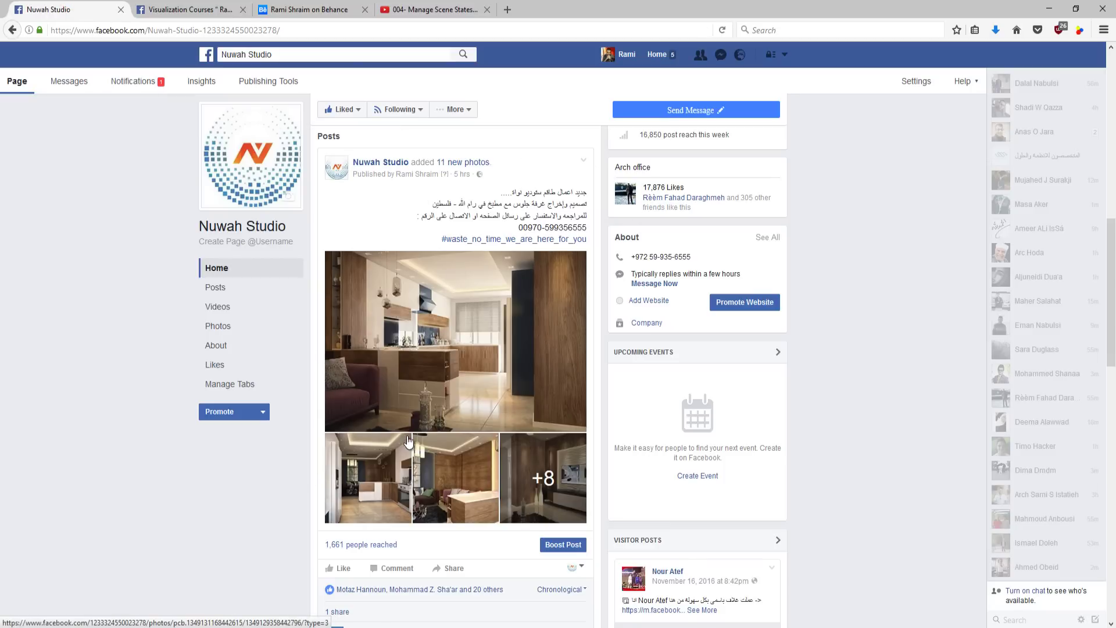
click(214, 6)
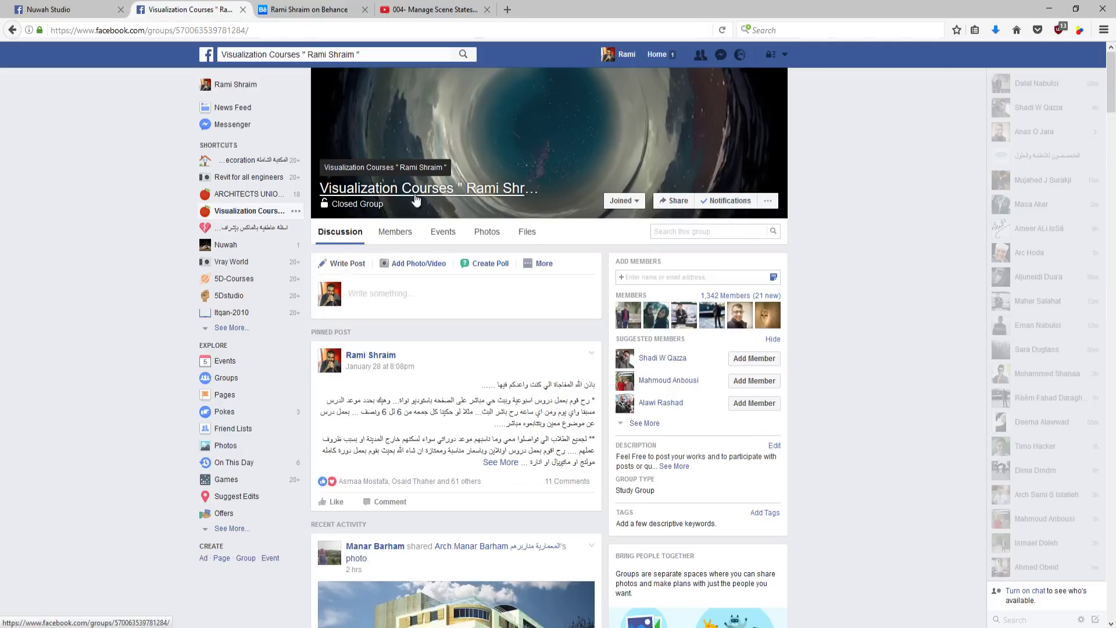
click(308, 10)
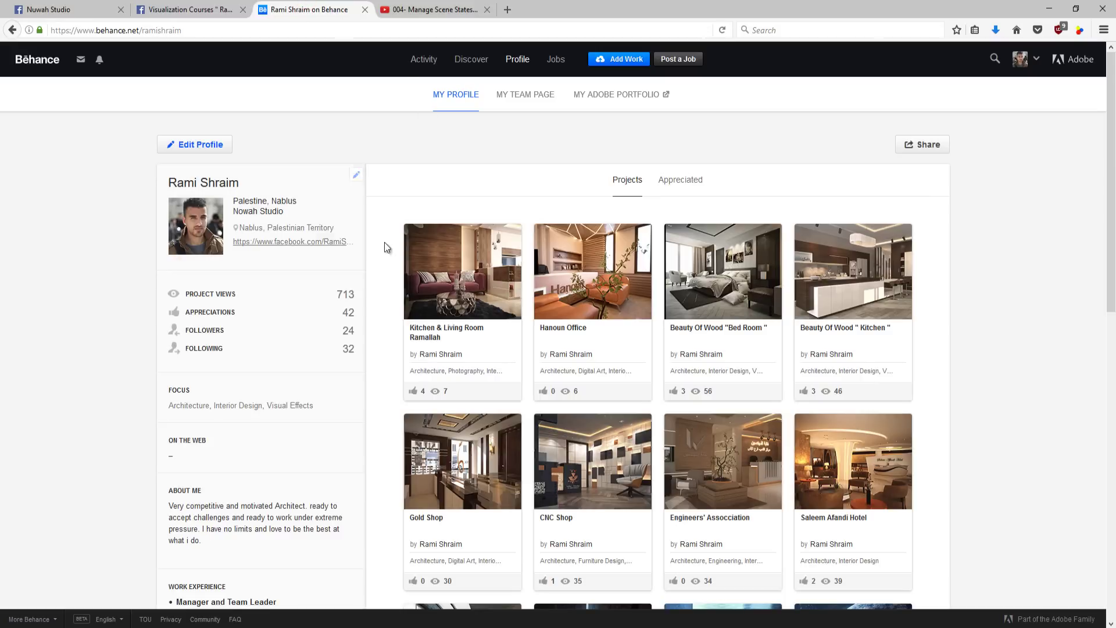
- View the 004- Manage Scene States video page on YouTube and look over its 3Ds Max Tricks 2 playlist and comments
click(433, 9)
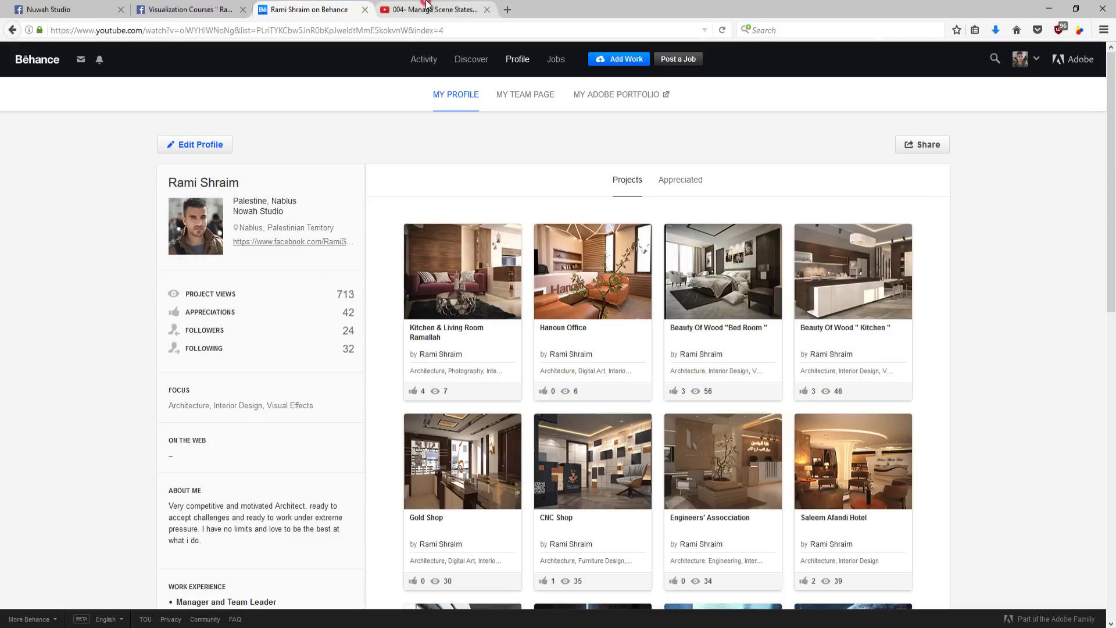
scroll(714, 327, down, 1)
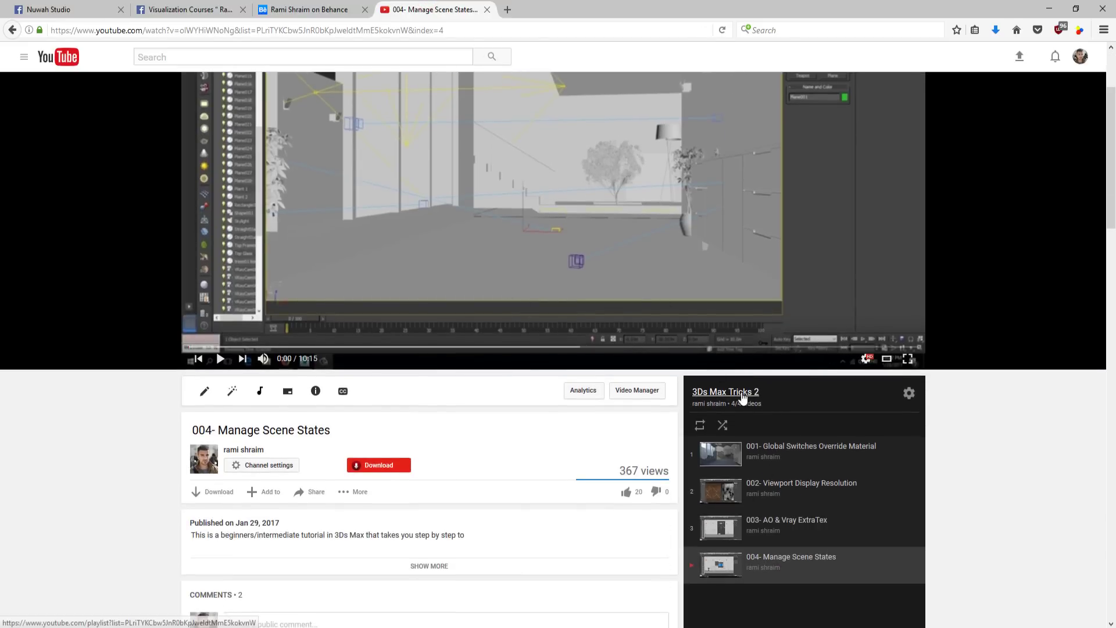
scroll(712, 417, down, 4)
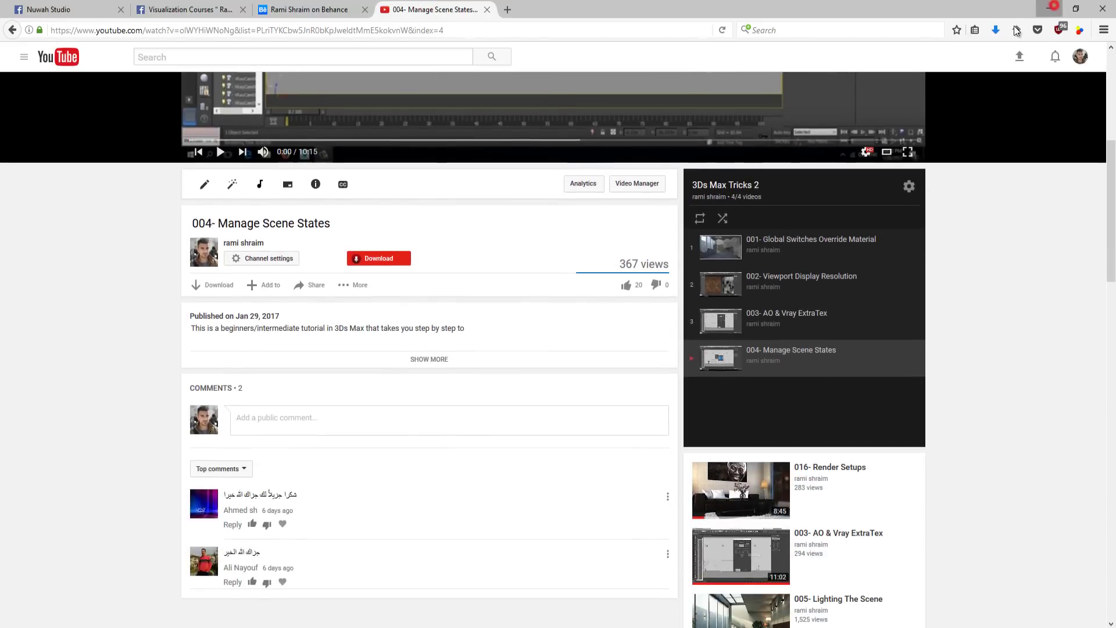